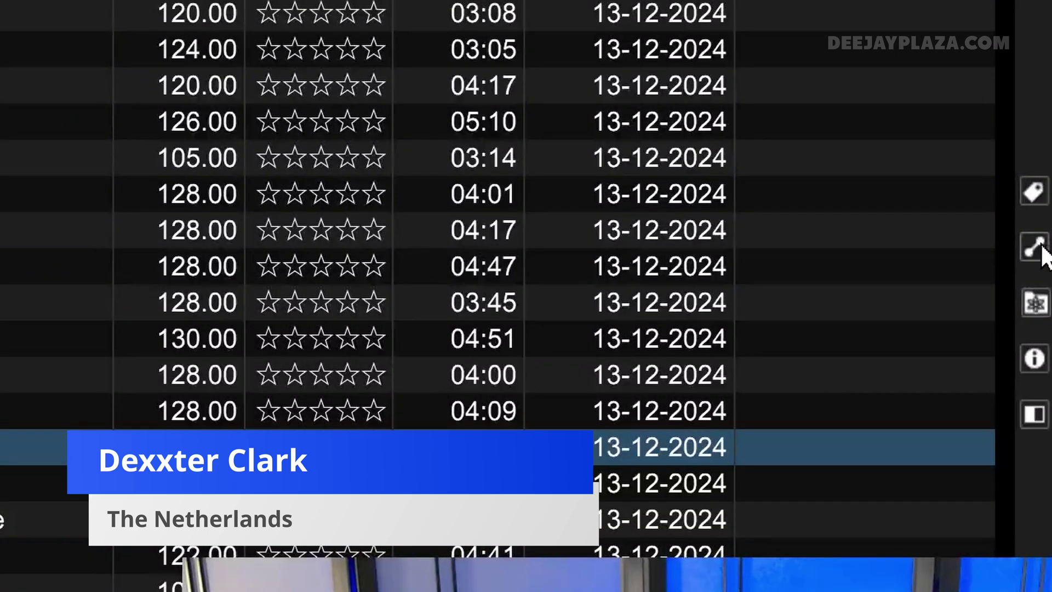
Open the Related Tracks subpanel on the right of the Collection track list.
{"action": "left_click", "coordinate": [1041, 247]}
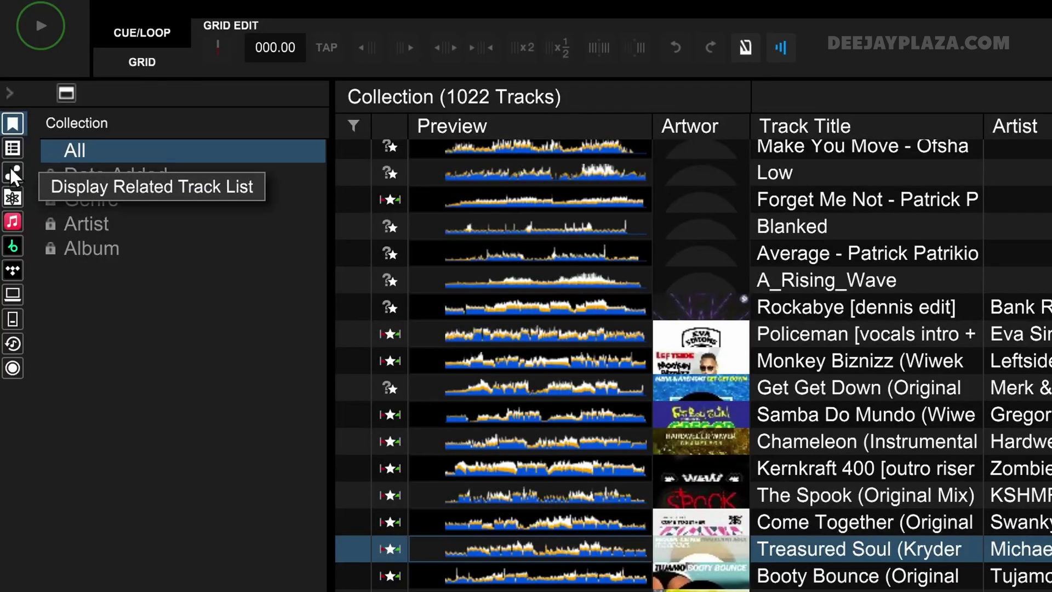
Show the empty Related Tracks lists in the browser using the left sidebar icon.
{"action": "left_click", "coordinate": [13, 174]}
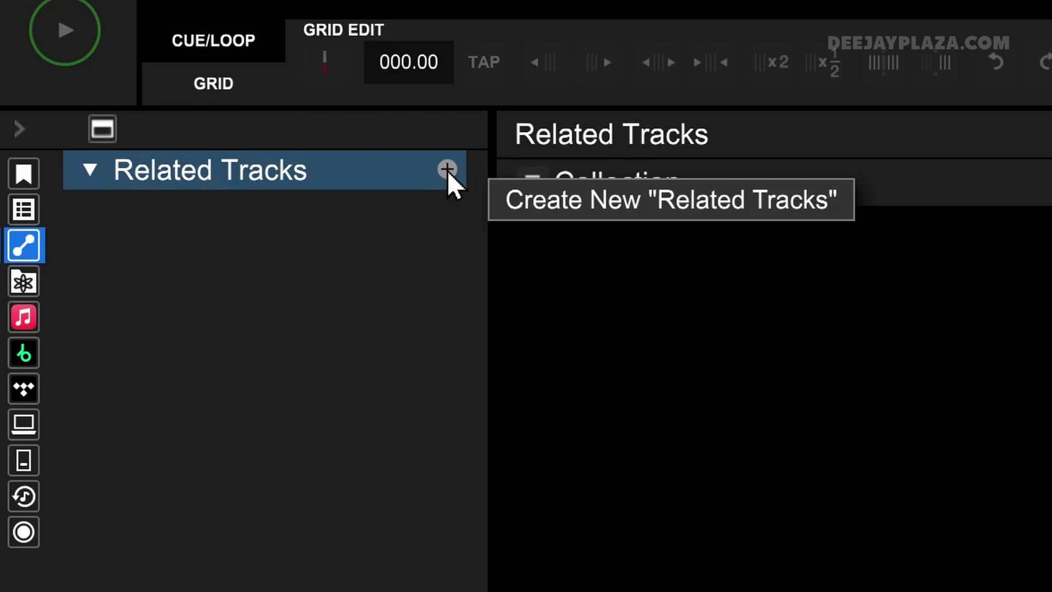
Create a new Related Tracks list named 'my related tracks'.
{"action": "left_click", "coordinate": [447, 170]}
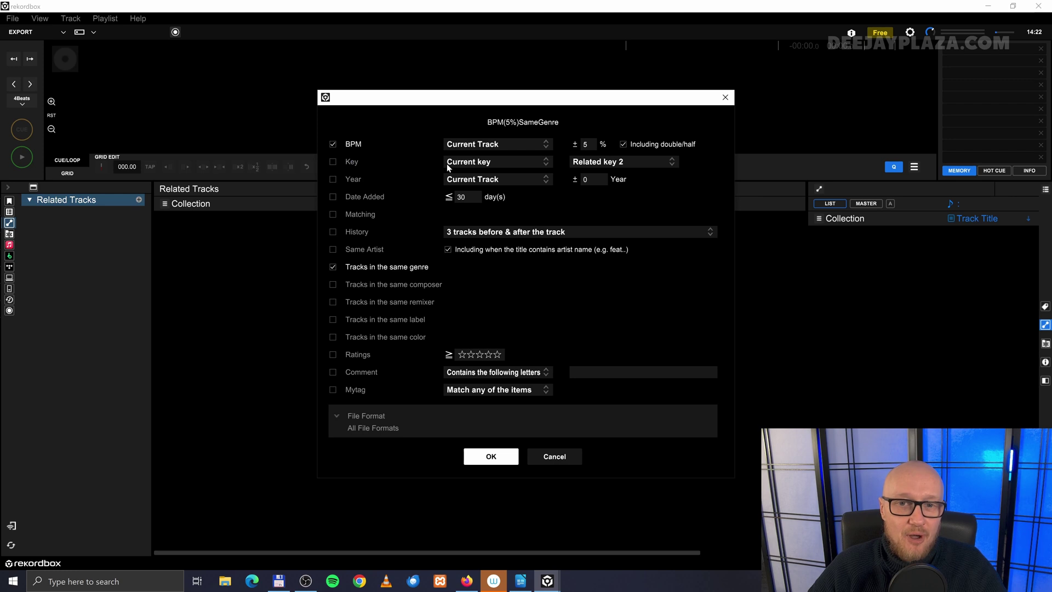
{"action": "left_click", "coordinate": [347, 126]}
{"action": "type", "text": "my related tracks"}
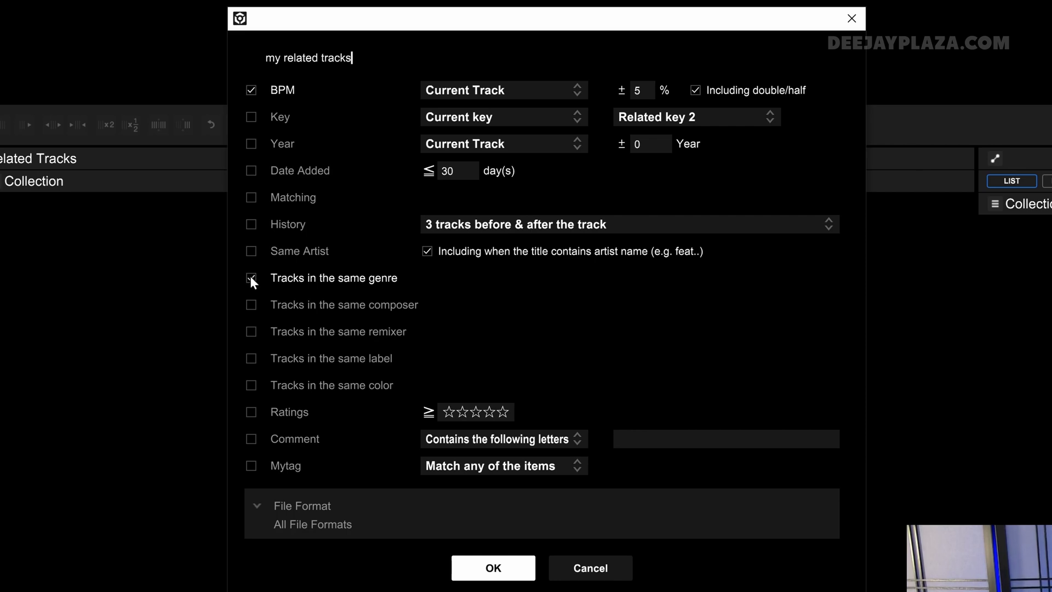
Drop the same-genre condition and set BPM to a fixed 100–130 range.
{"action": "left_click", "coordinate": [250, 278]}
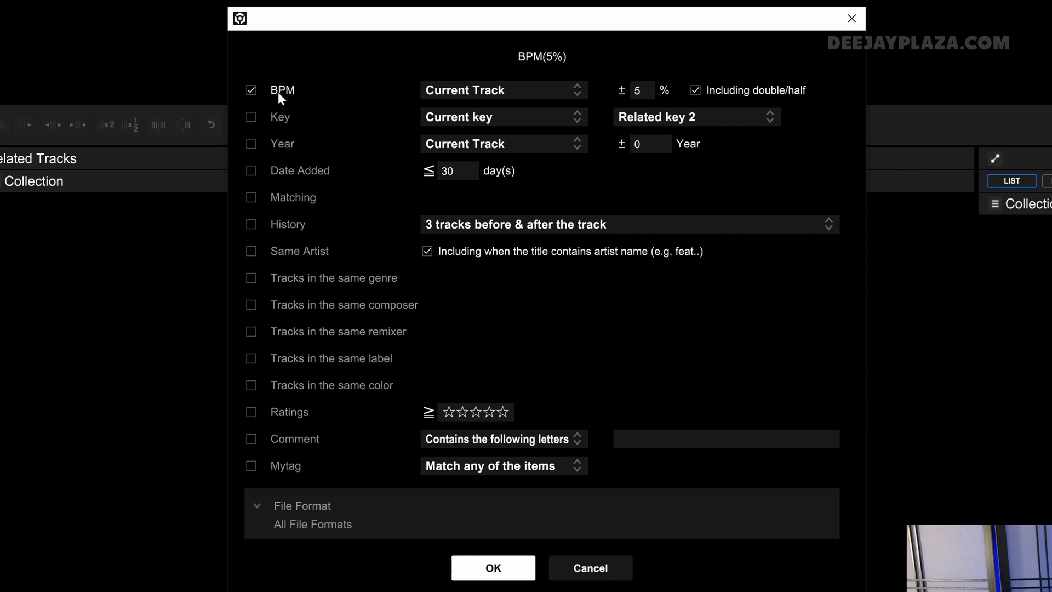
{"action": "left_click", "coordinate": [472, 91]}
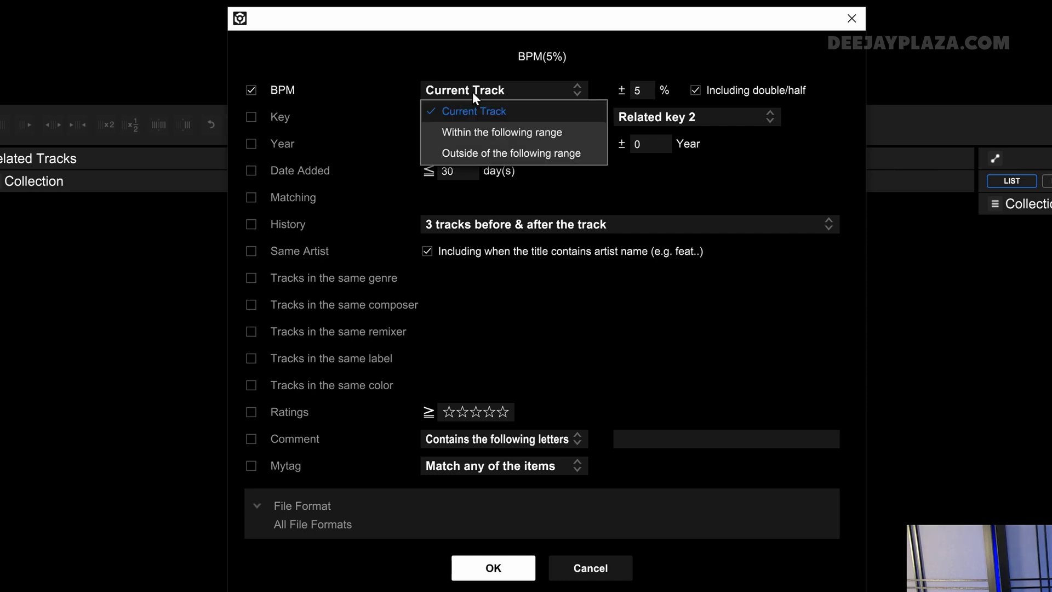
{"action": "left_click", "coordinate": [530, 136]}
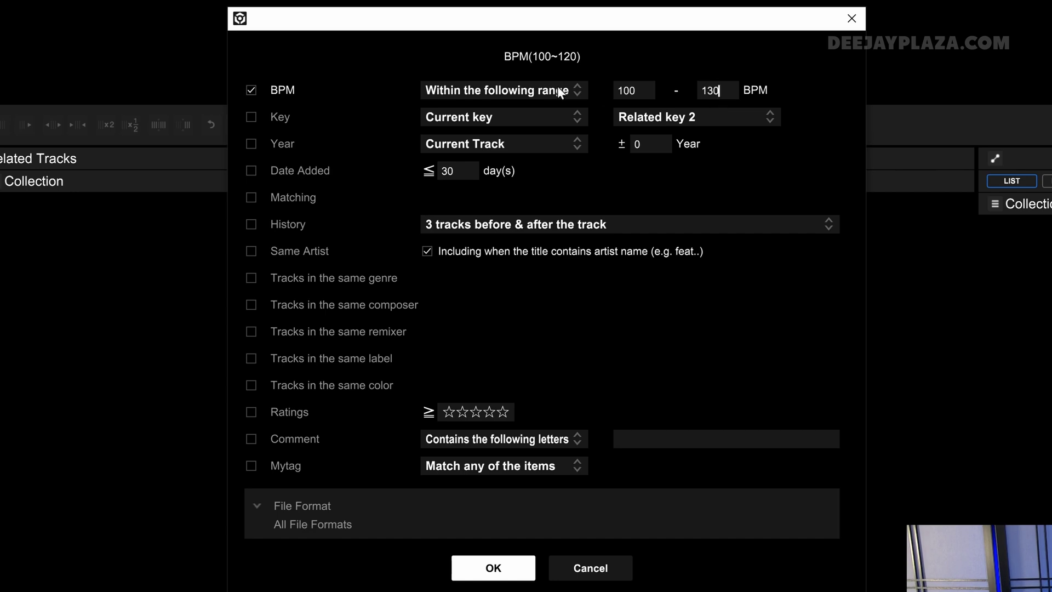
{"action": "left_click", "coordinate": [268, 58]}
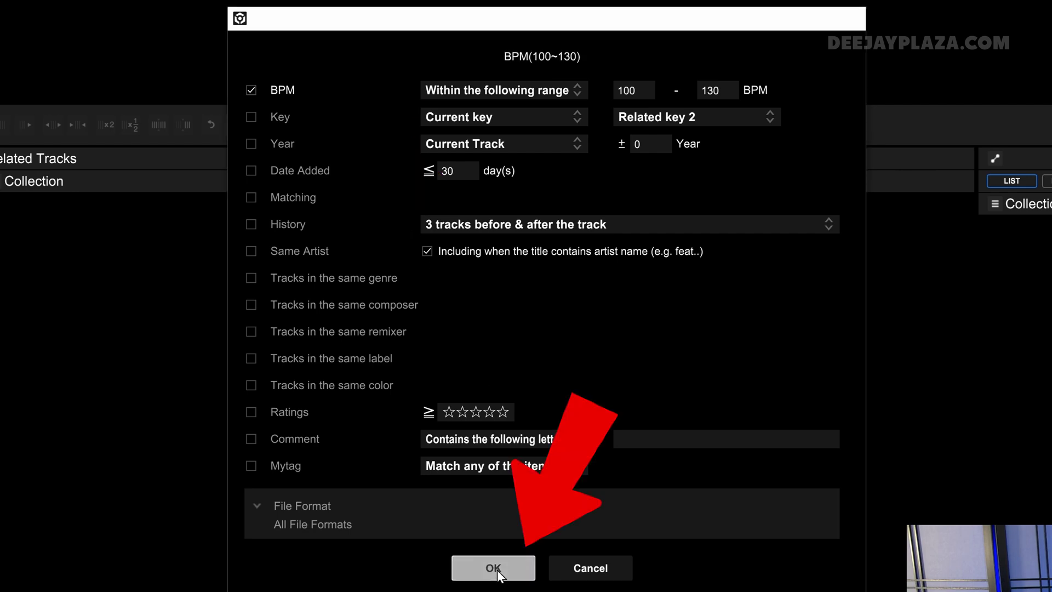
Confirm the criteria dialog to save the BPM(100~130) list.
{"action": "left_click", "coordinate": [495, 568]}
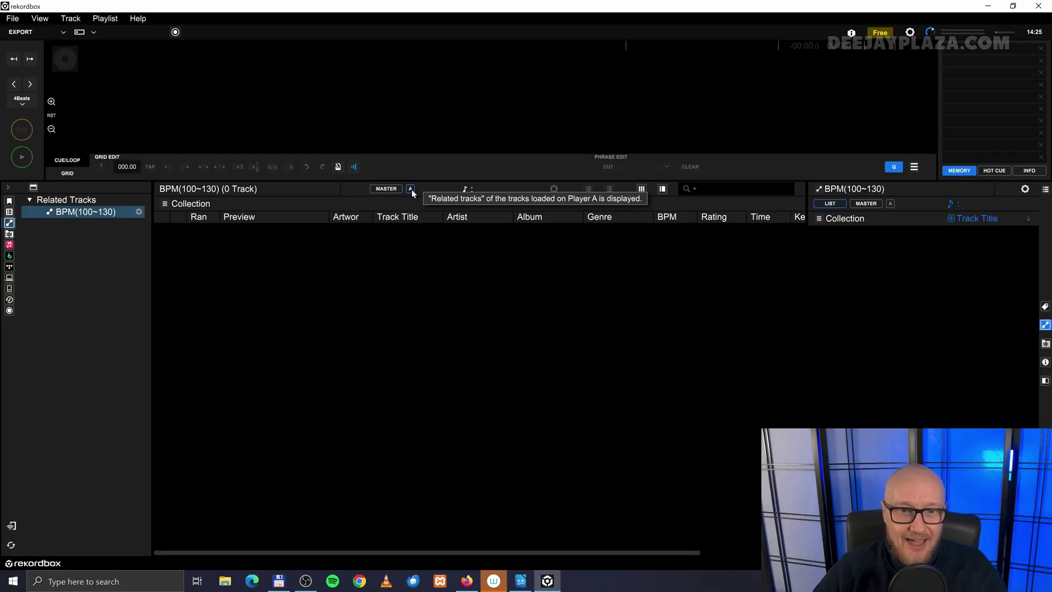
Switch to 2 PLAYER and back to 1 PLAYER, select MASTER, and return to Collection.
{"action": "left_click", "coordinate": [93, 32]}
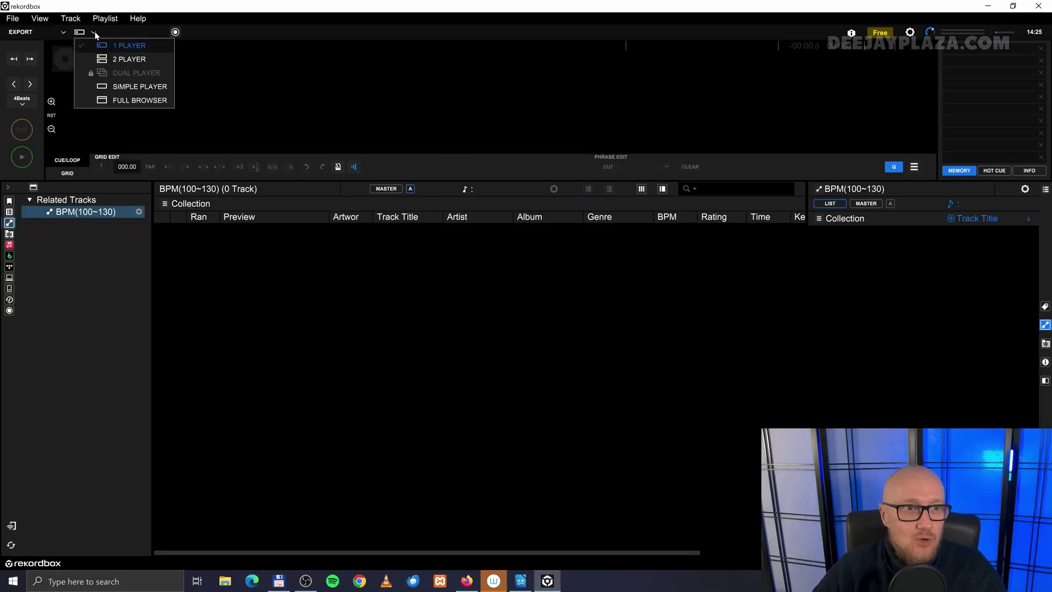
{"action": "left_click", "coordinate": [93, 58]}
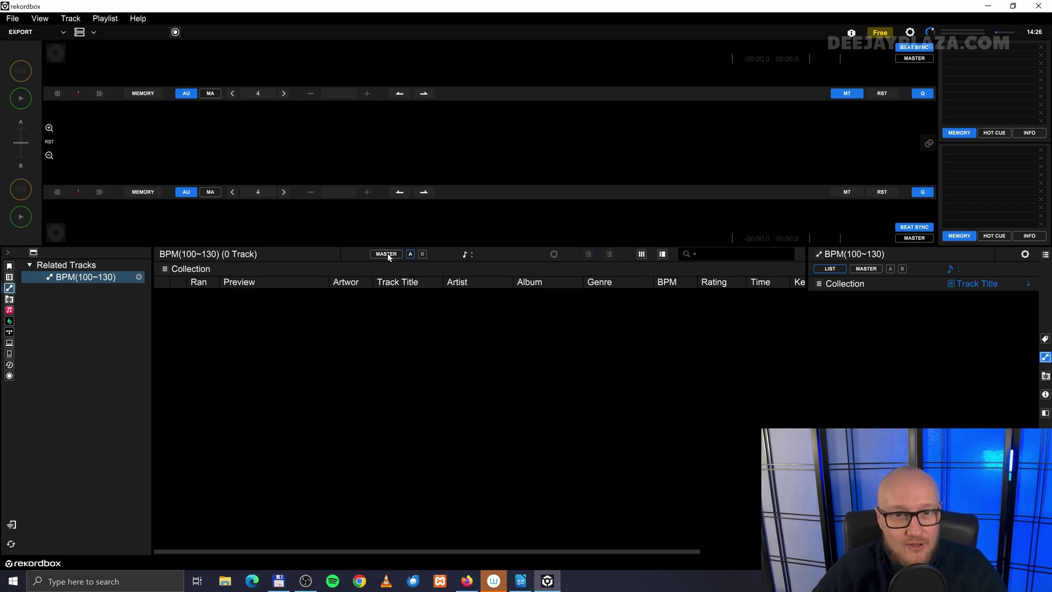
{"action": "left_click", "coordinate": [80, 32]}
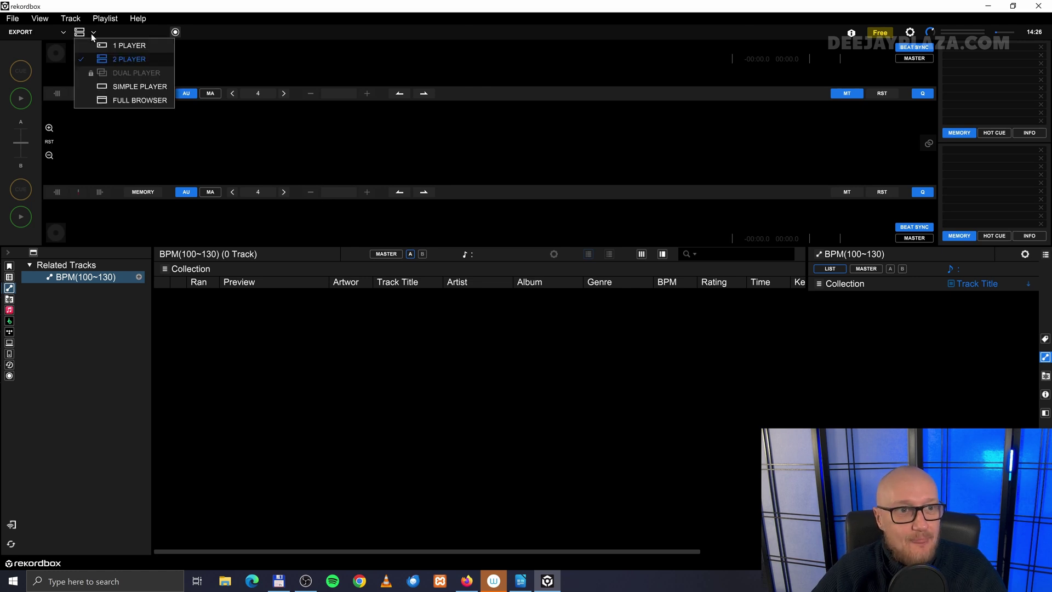
{"action": "left_click", "coordinate": [102, 46]}
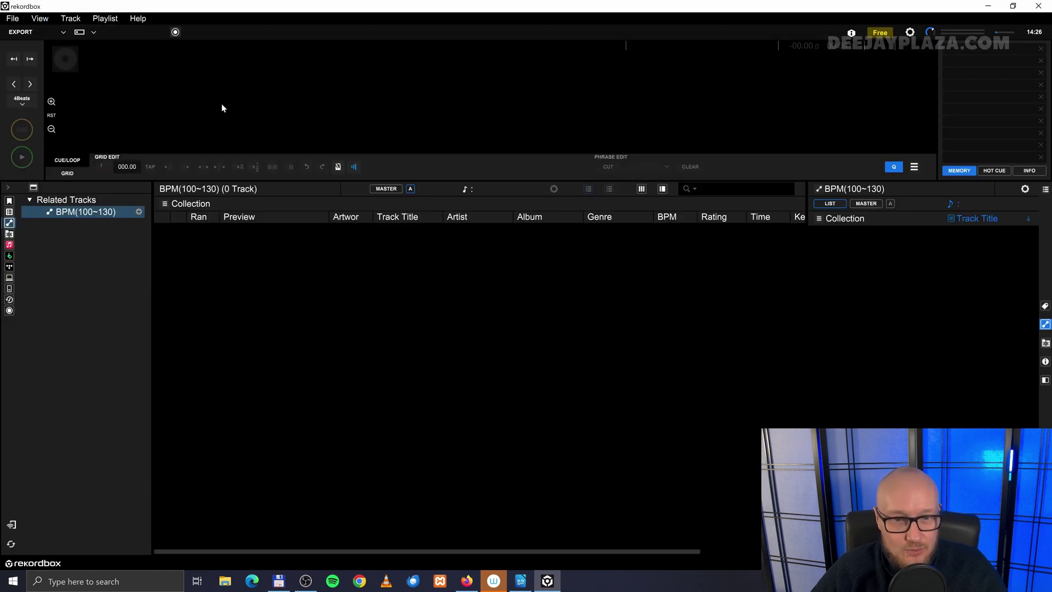
{"action": "left_click", "coordinate": [392, 190]}
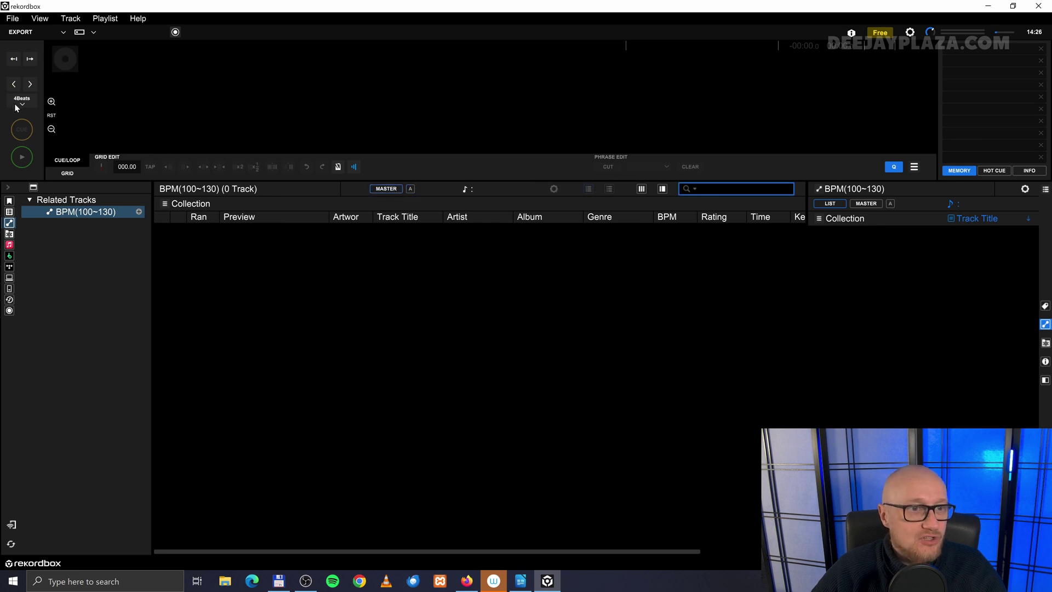
{"action": "left_click", "coordinate": [9, 203]}
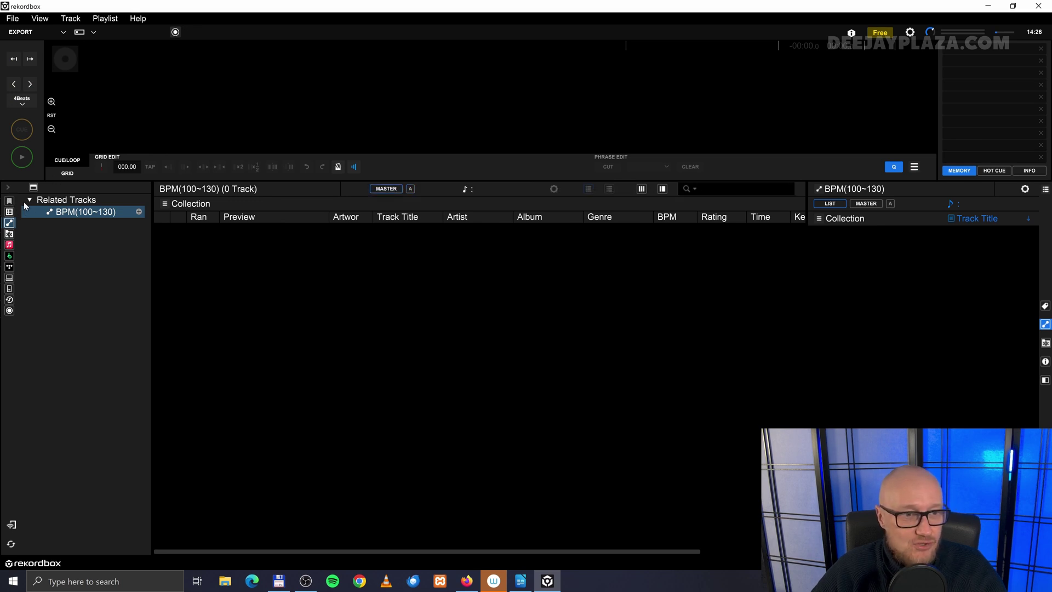
Load Treasured Soul onto the deck, show the Related Tracks lists, and play it.
{"action": "left_click_drag", "start_coordinate": [341, 377], "coordinate": [387, 90]}
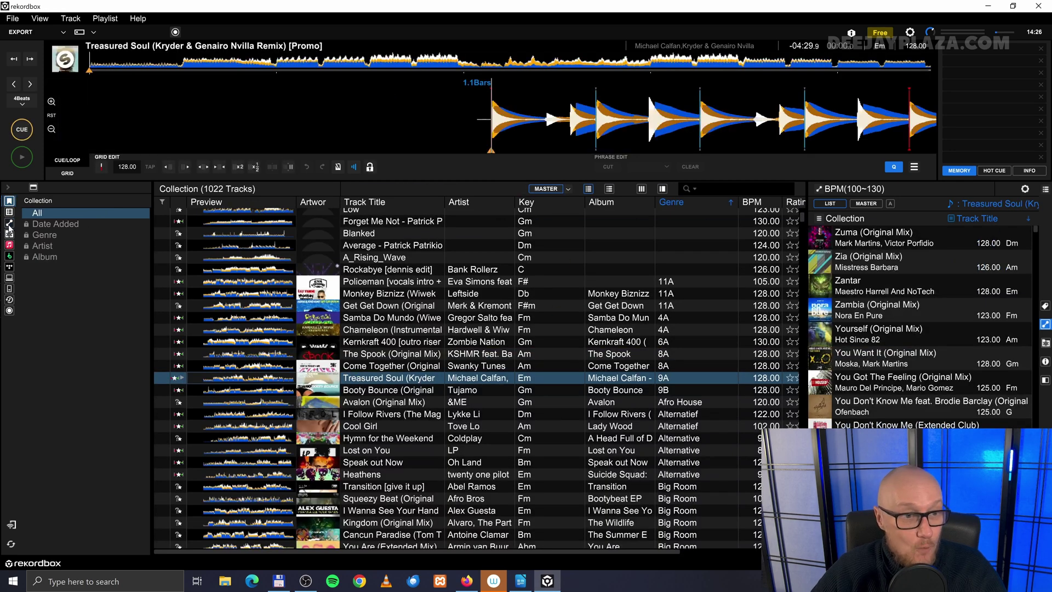
{"action": "left_click", "coordinate": [9, 223]}
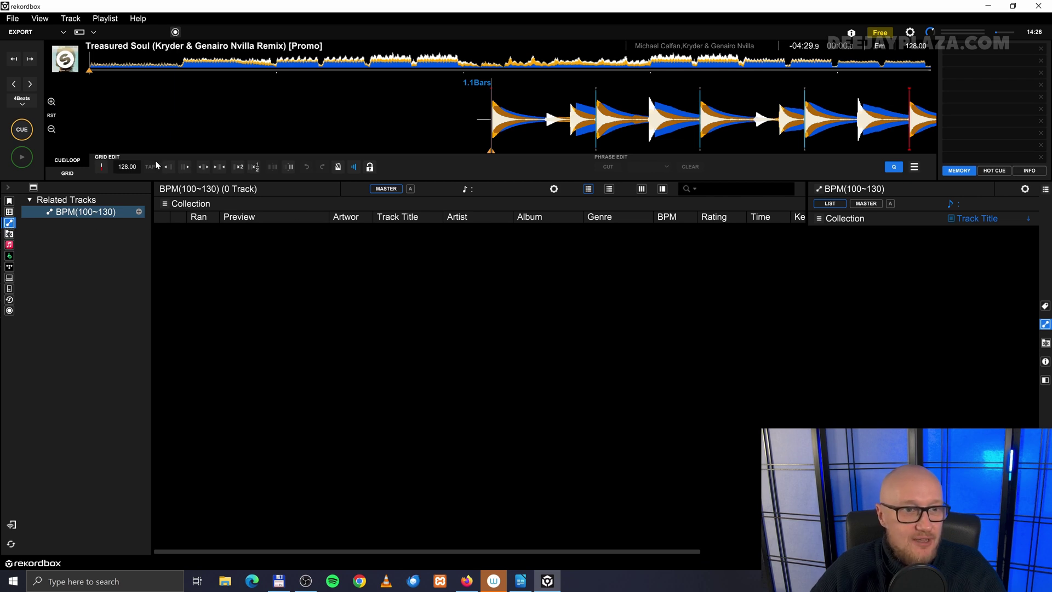
{"action": "left_click", "coordinate": [24, 155]}
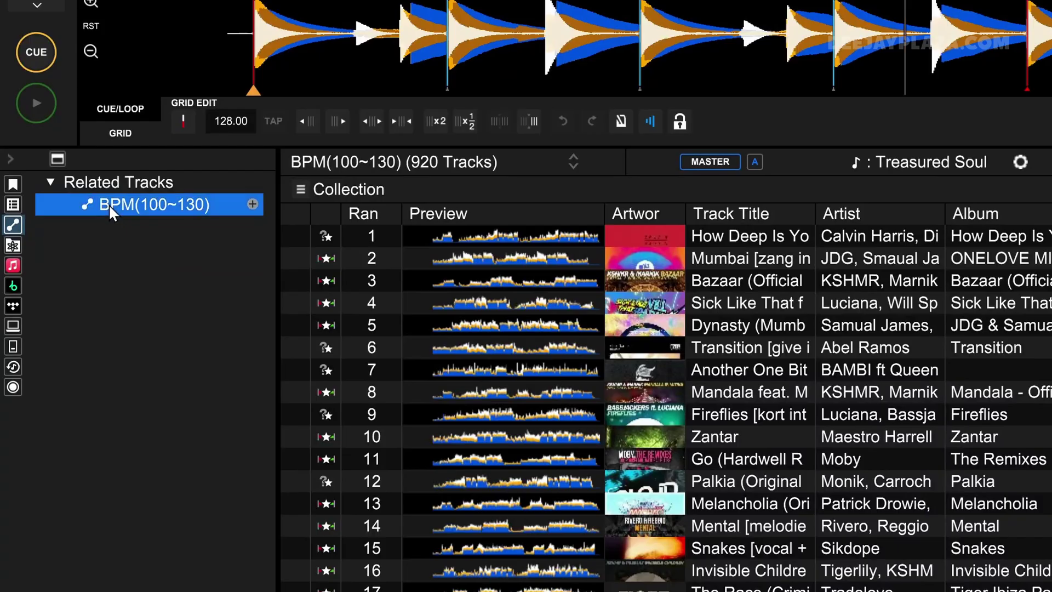
Edit the BPM(100~130) criteria so BPM matches the current track within ±5%.
{"action": "right_click", "coordinate": [61, 212]}
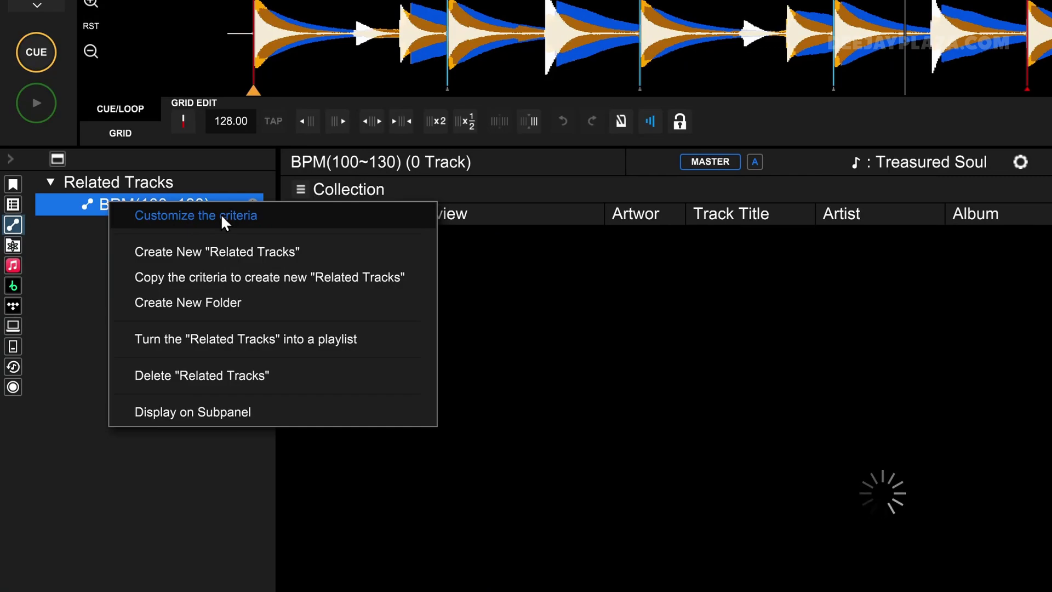
{"action": "left_click", "coordinate": [221, 214]}
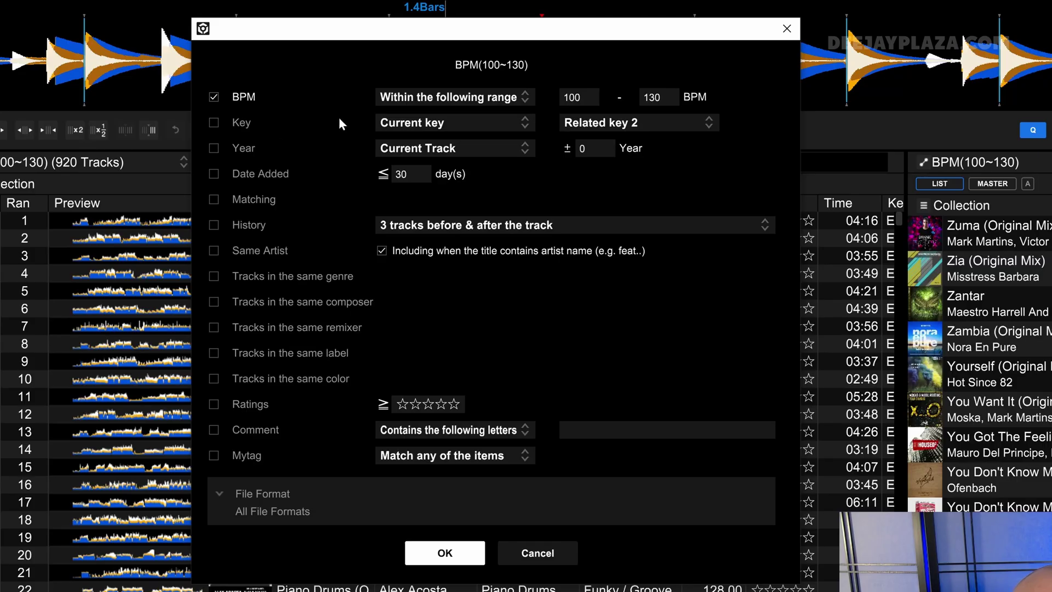
{"action": "left_click", "coordinate": [396, 97]}
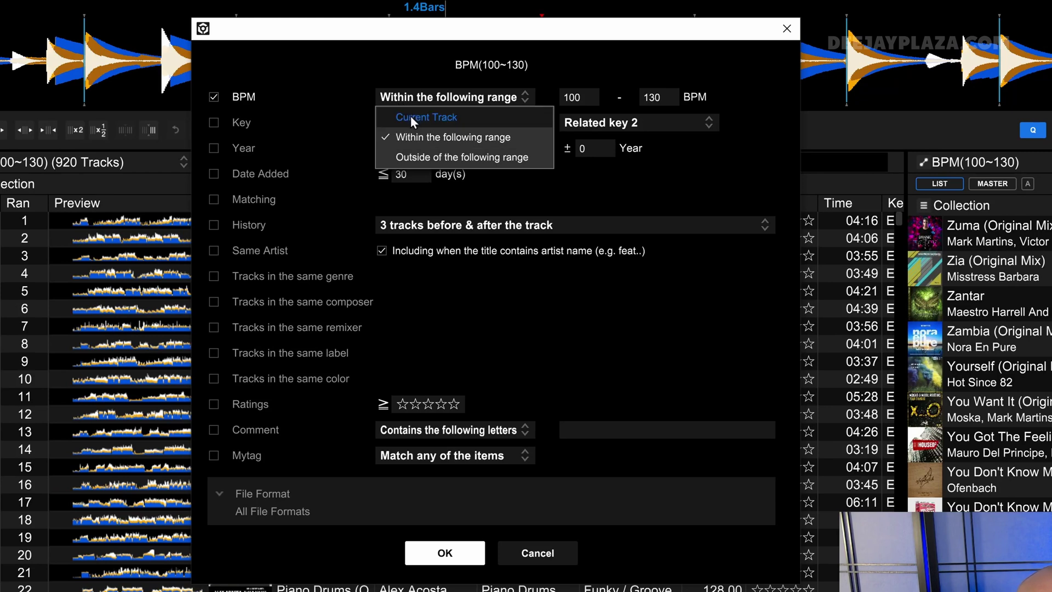
{"action": "left_click", "coordinate": [412, 117]}
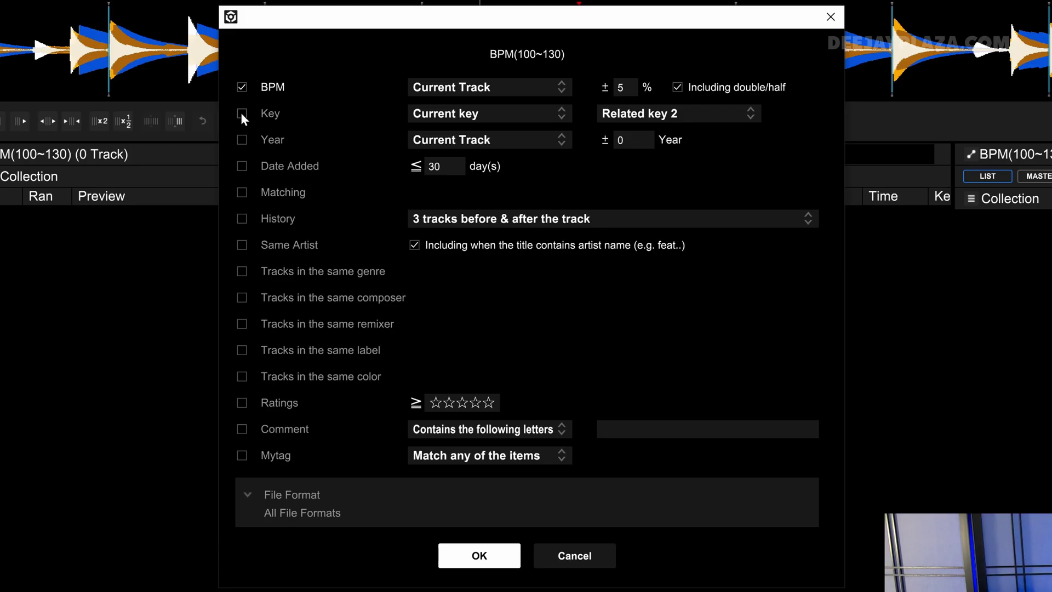
Add a current-key condition with Related key 2, name the rule 'BPM + key compatible', and save.
{"action": "left_click", "coordinate": [333, 162]}
{"action": "left_click", "coordinate": [481, 114]}
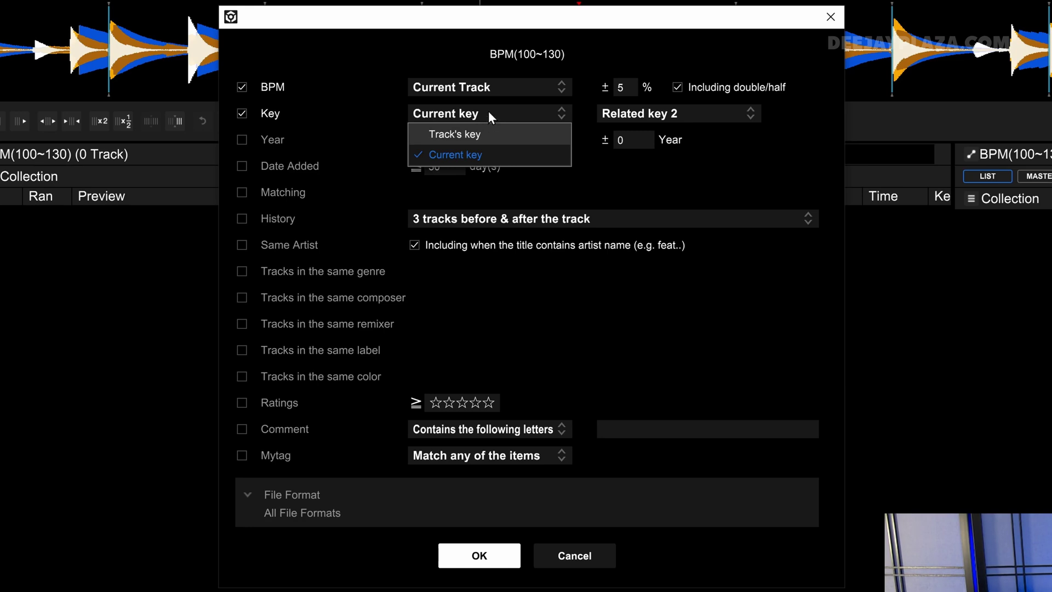
{"action": "left_click", "coordinate": [488, 110]}
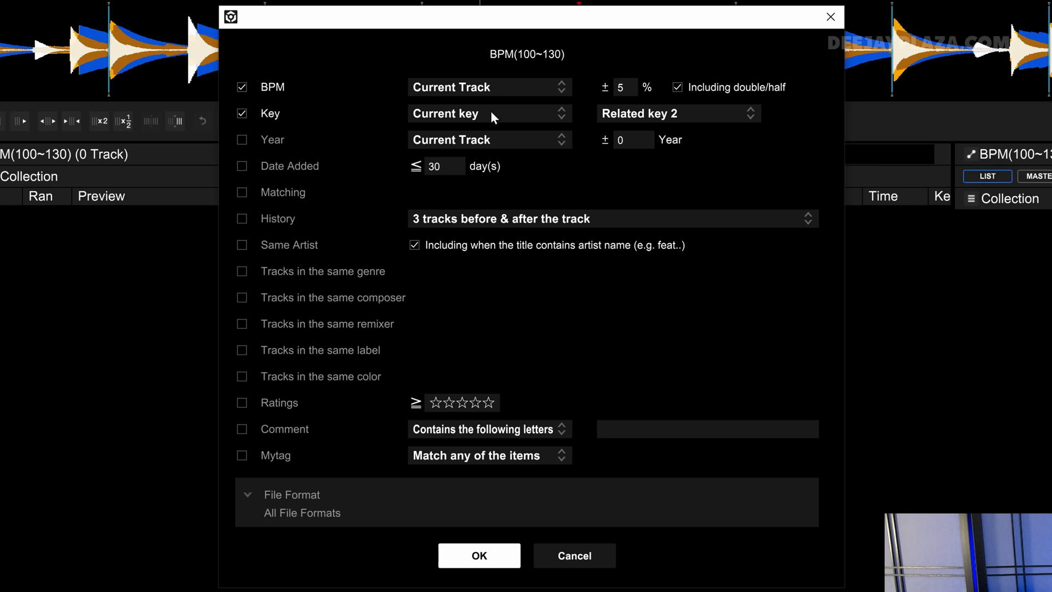
{"action": "left_click", "coordinate": [637, 112]}
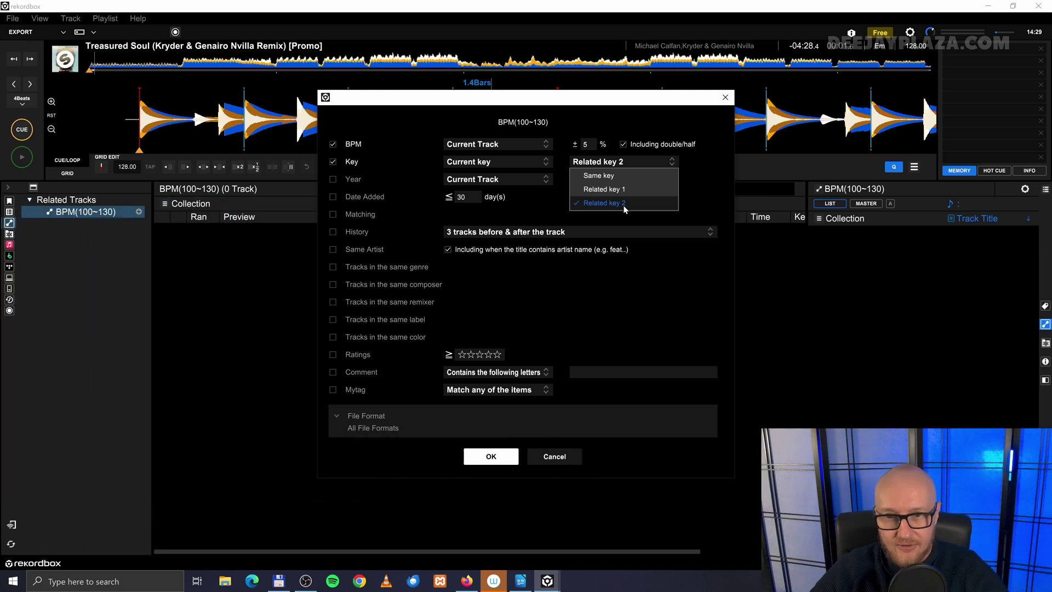
{"action": "left_click", "coordinate": [622, 205]}
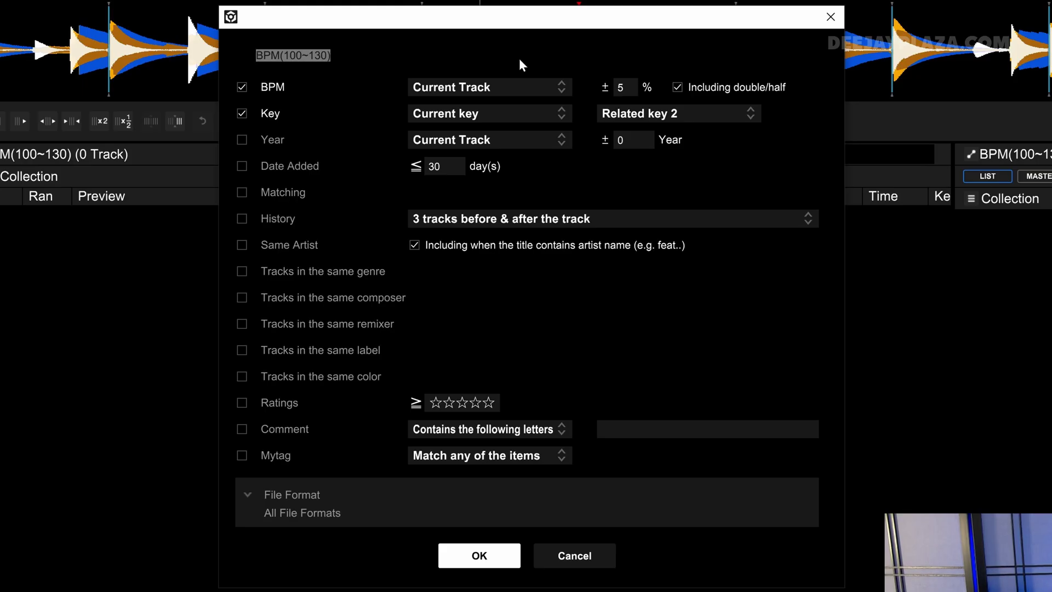
{"action": "type", "text": "BPM + k"}
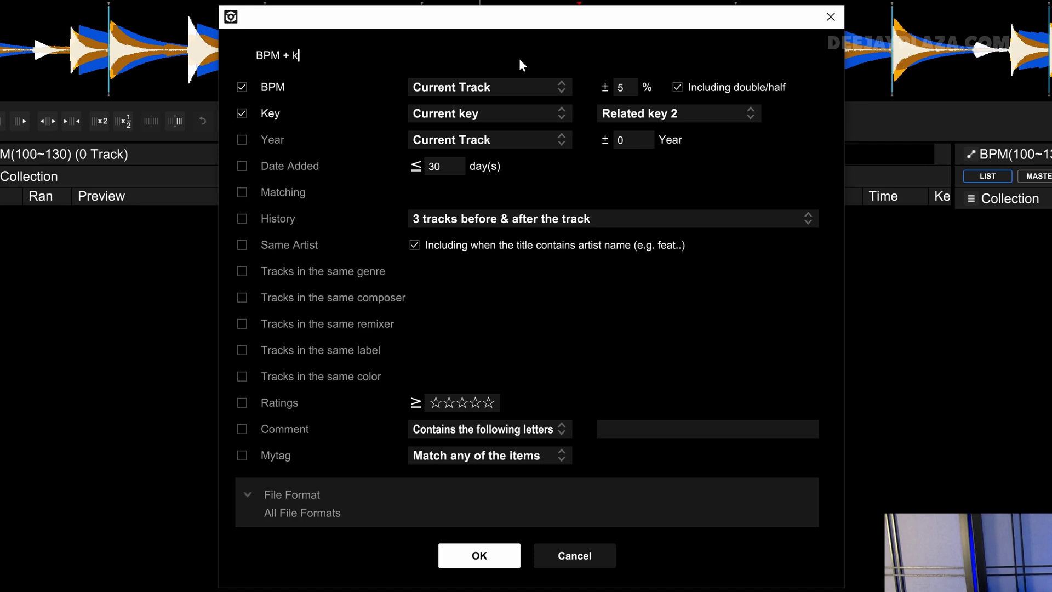
{"action": "type", "text": "ey compatib"}
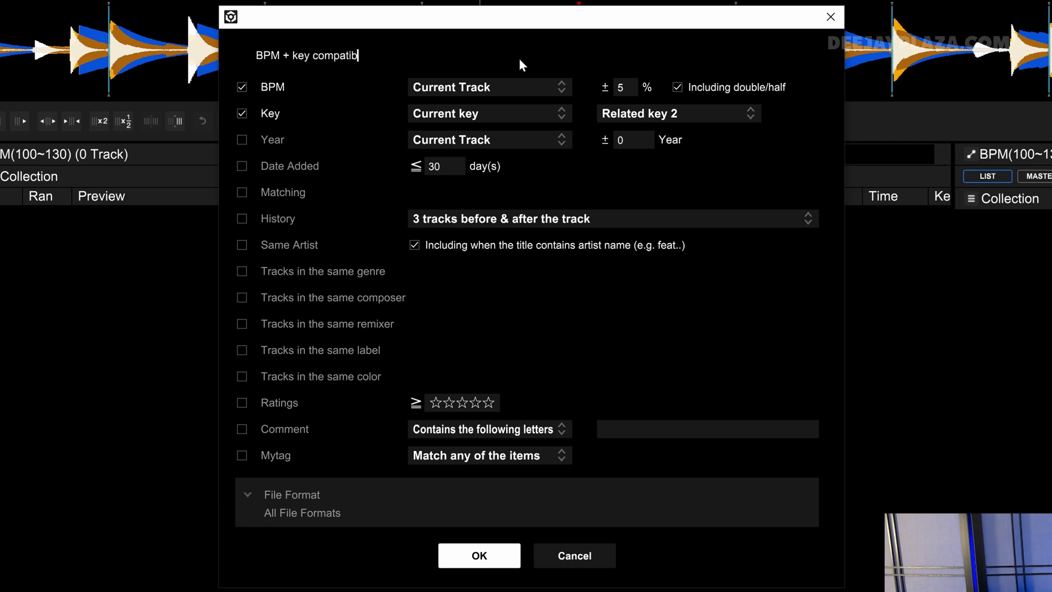
{"action": "type", "text": "le"}
{"action": "left_click", "coordinate": [496, 558]}
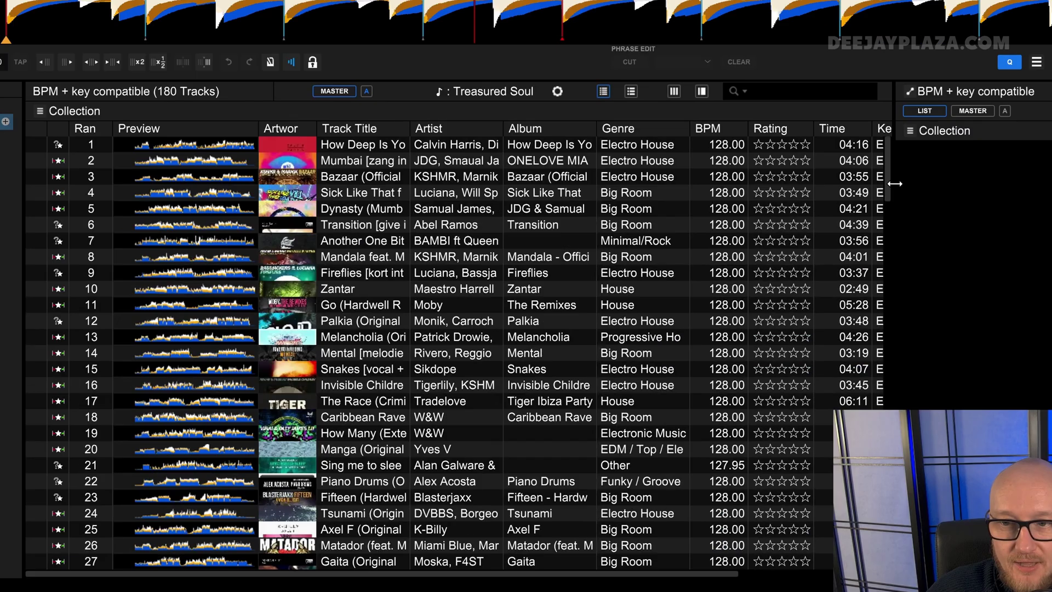
Widen the track list, select Mumbai, and scroll through the 180 matching tracks.
{"action": "left_click_drag", "start_coordinate": [894, 183], "coordinate": [984, 184]}
{"action": "left_click", "coordinate": [912, 156]}
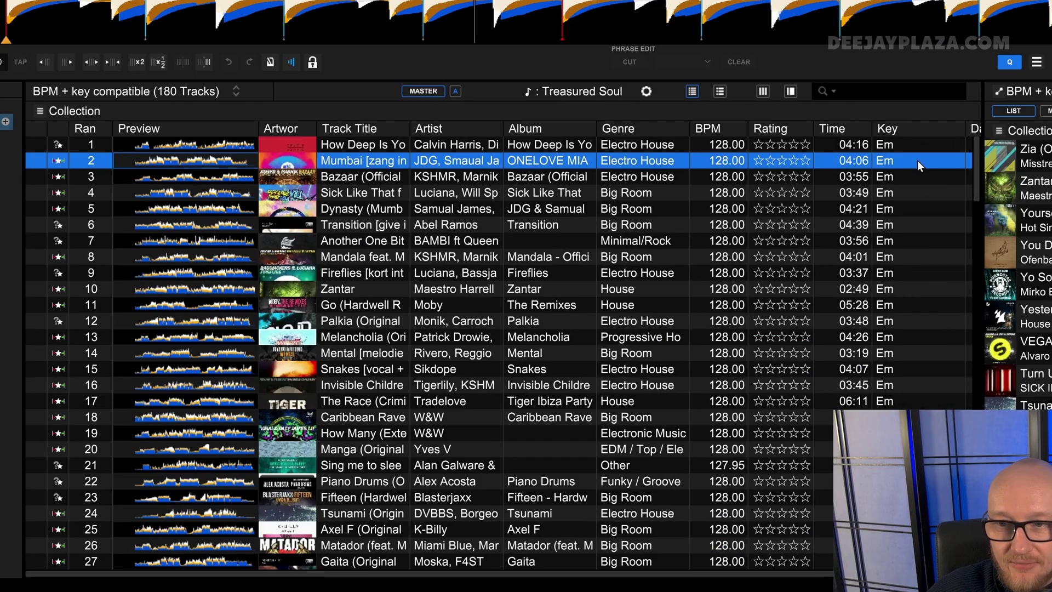
{"action": "scroll", "coordinate": [917, 160], "scroll_direction": "down", "scroll_amount": 20}
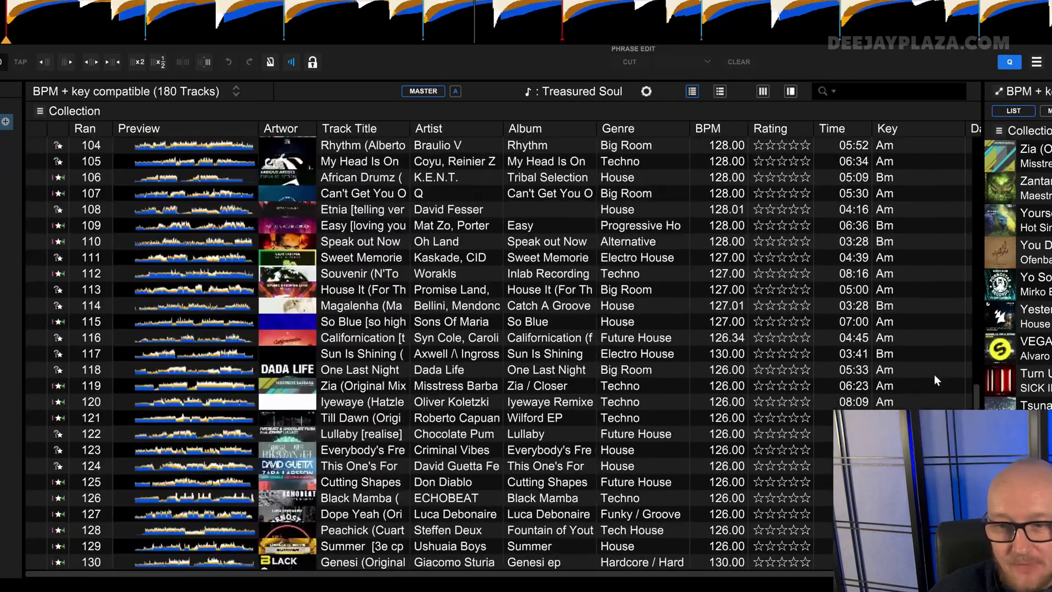
{"action": "scroll", "coordinate": [934, 375], "scroll_direction": "down", "scroll_amount": 20}
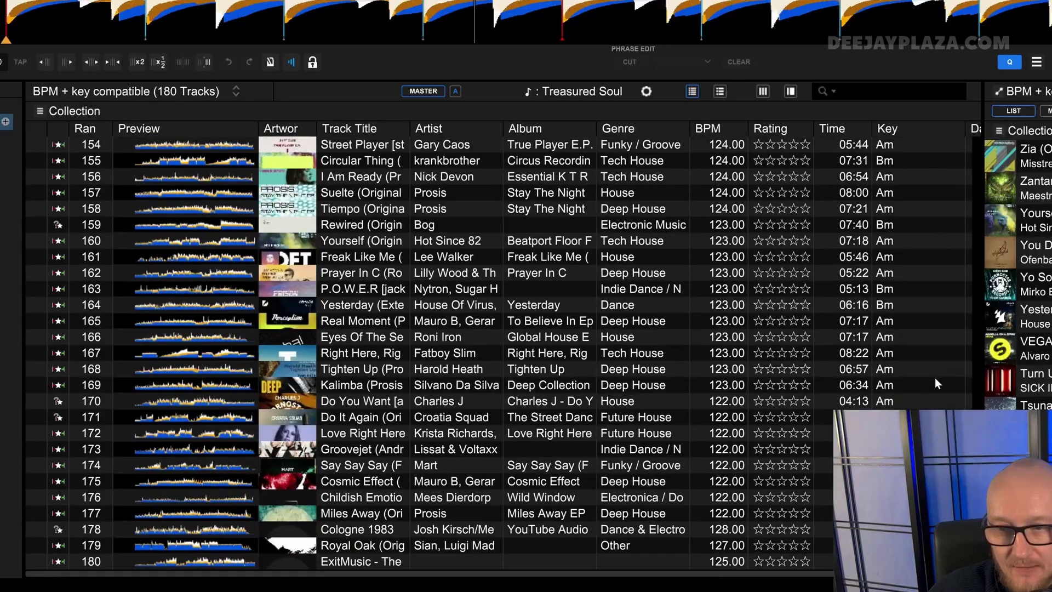
{"action": "scroll", "coordinate": [934, 378], "scroll_direction": "up", "scroll_amount": 20}
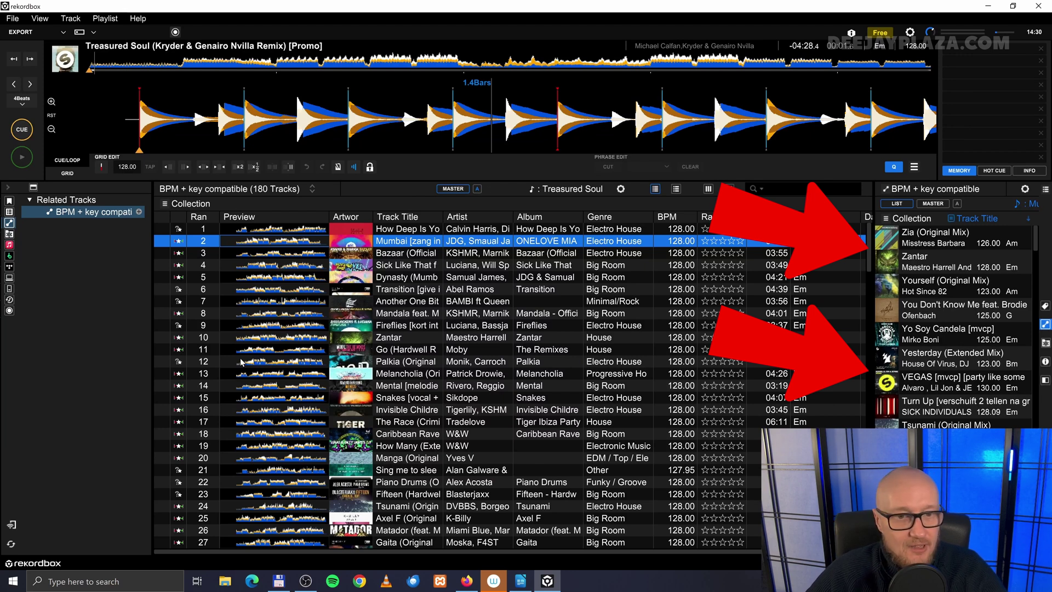
Show all Collection tracks and view related matches for Chameleon, Come Together, Lost on You, Heathens and Cool Girl.
{"action": "left_click", "coordinate": [9, 207]}
{"action": "left_click", "coordinate": [9, 204]}
{"action": "left_click", "coordinate": [387, 331]}
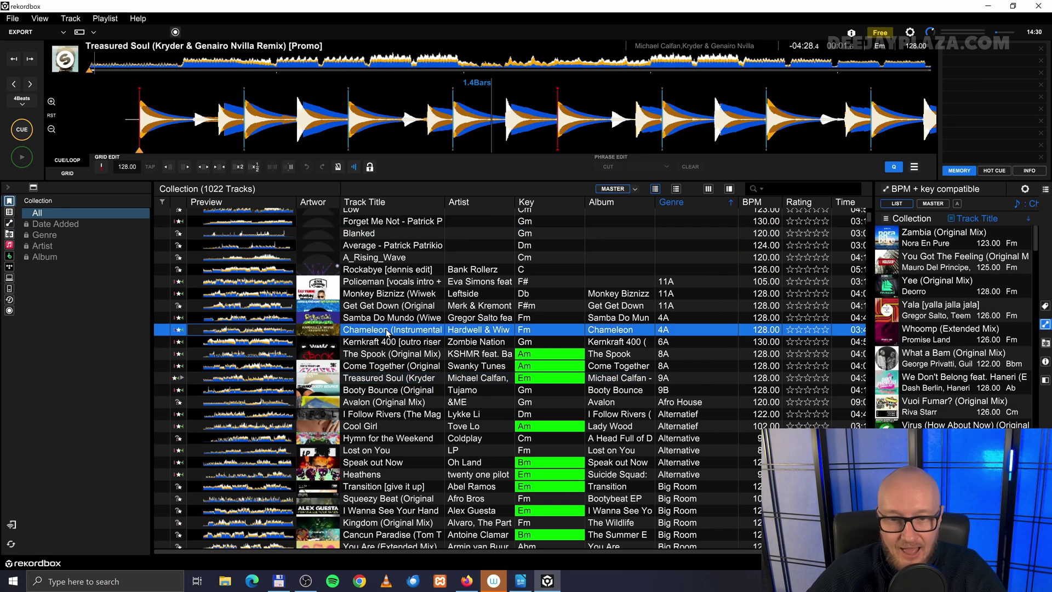
{"action": "left_click", "coordinate": [392, 368]}
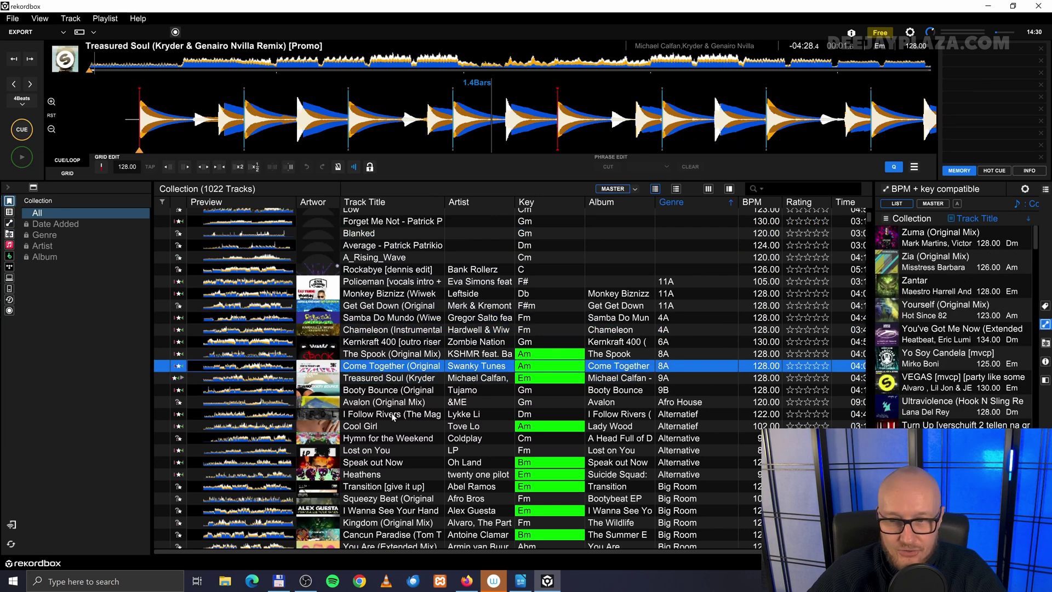
{"action": "left_click", "coordinate": [393, 414]}
{"action": "left_click", "coordinate": [394, 450]}
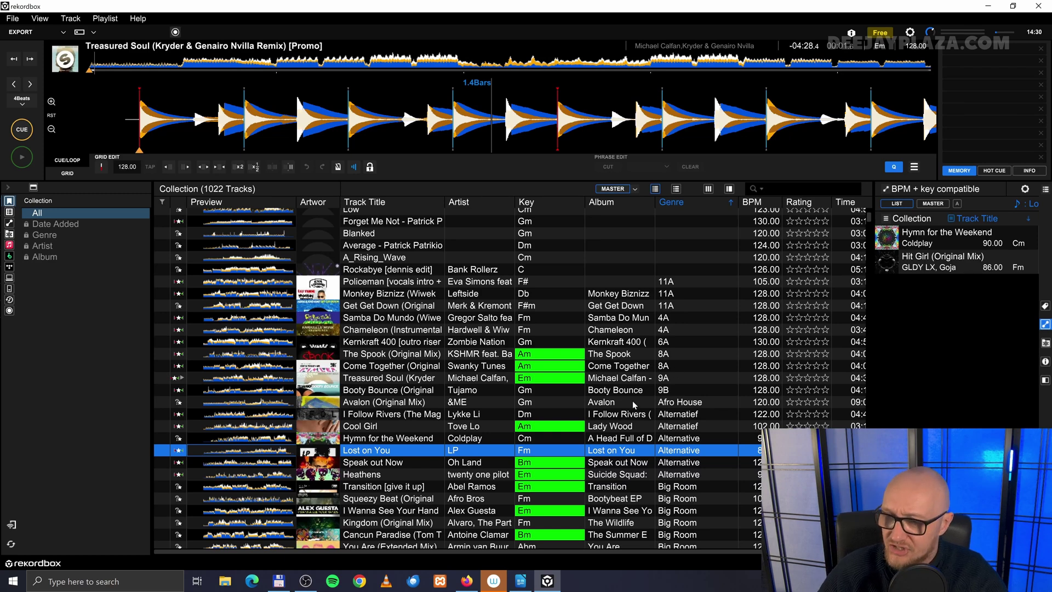
{"action": "left_click", "coordinate": [634, 477]}
{"action": "left_click", "coordinate": [628, 510]}
{"action": "left_click", "coordinate": [624, 431]}
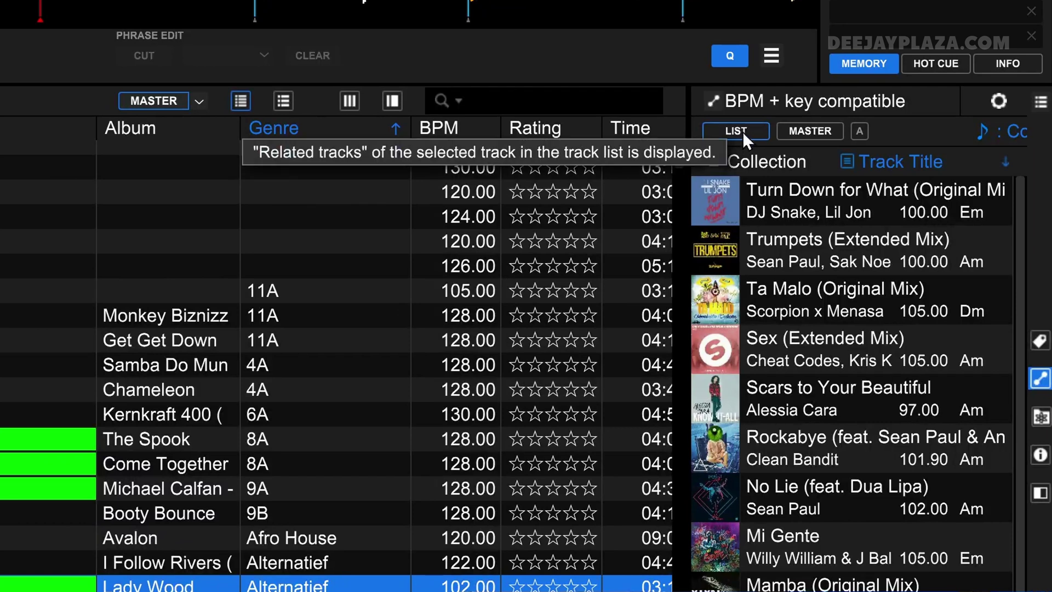
Switch Related Tracks from LIST to MASTER and start playing the loaded track.
{"action": "left_click", "coordinate": [162, 564]}
{"action": "left_click", "coordinate": [162, 565], "text": "ctrl"}
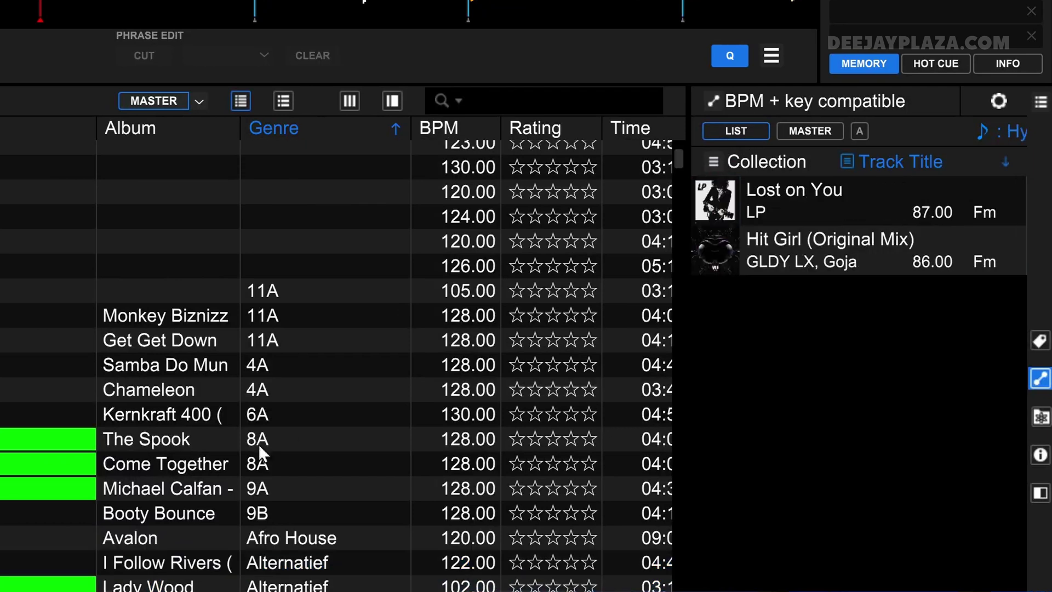
{"action": "left_click", "coordinate": [823, 129]}
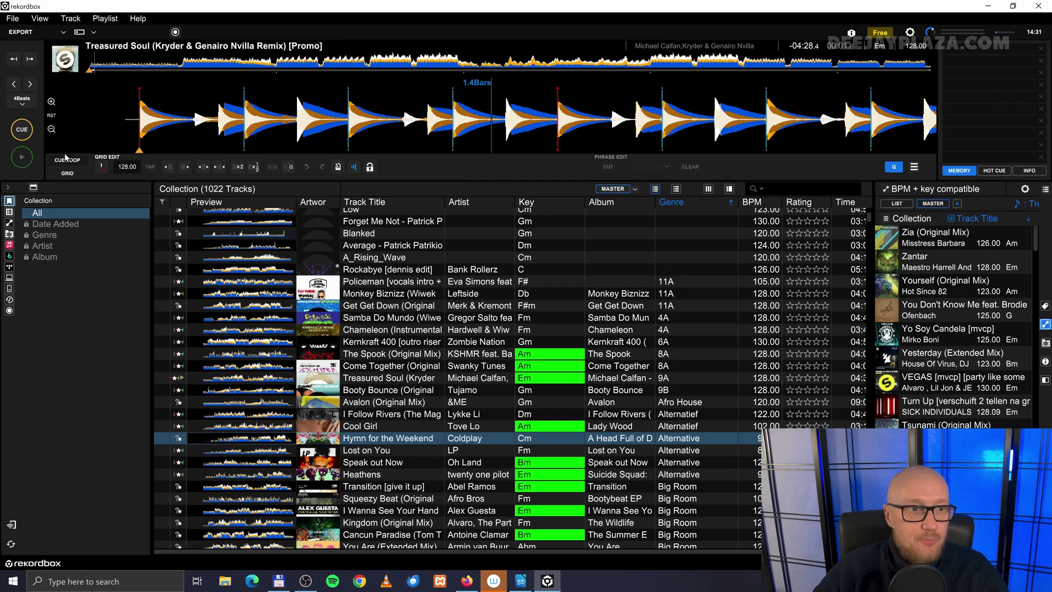
{"action": "left_click", "coordinate": [20, 162]}
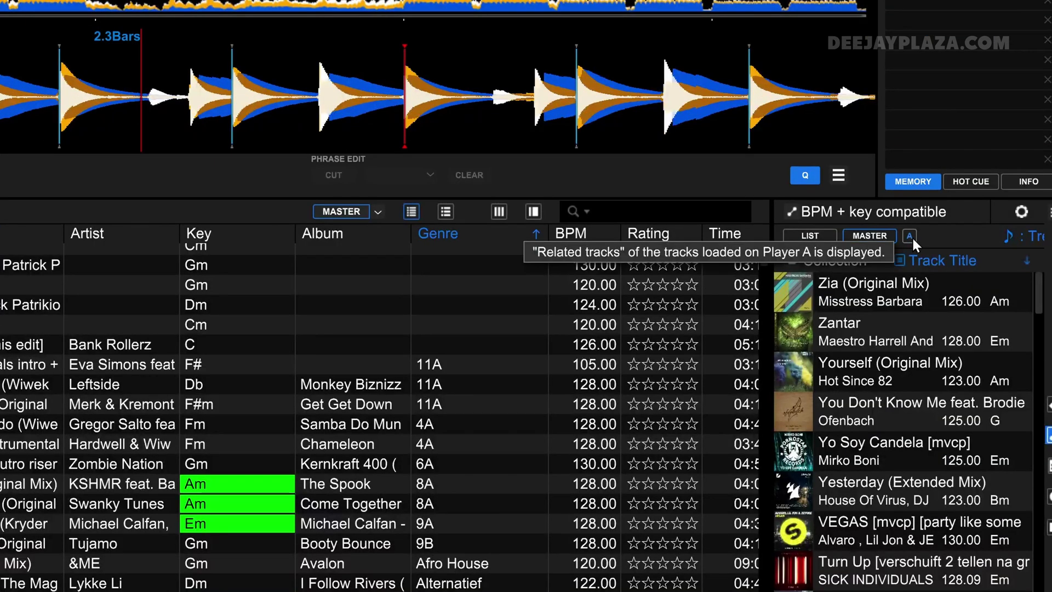
Toggle automatic updating, then bring up the BPM + key compatible rule's criteria (BPM ±5%, Related key 2).
{"action": "left_click", "coordinate": [909, 235]}
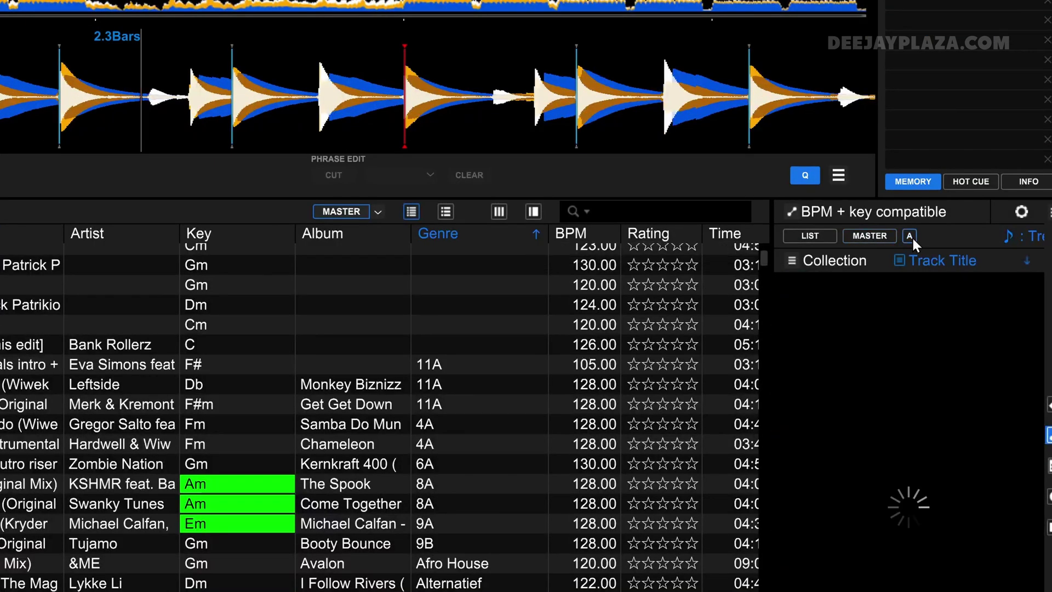
{"action": "left_click", "coordinate": [910, 236]}
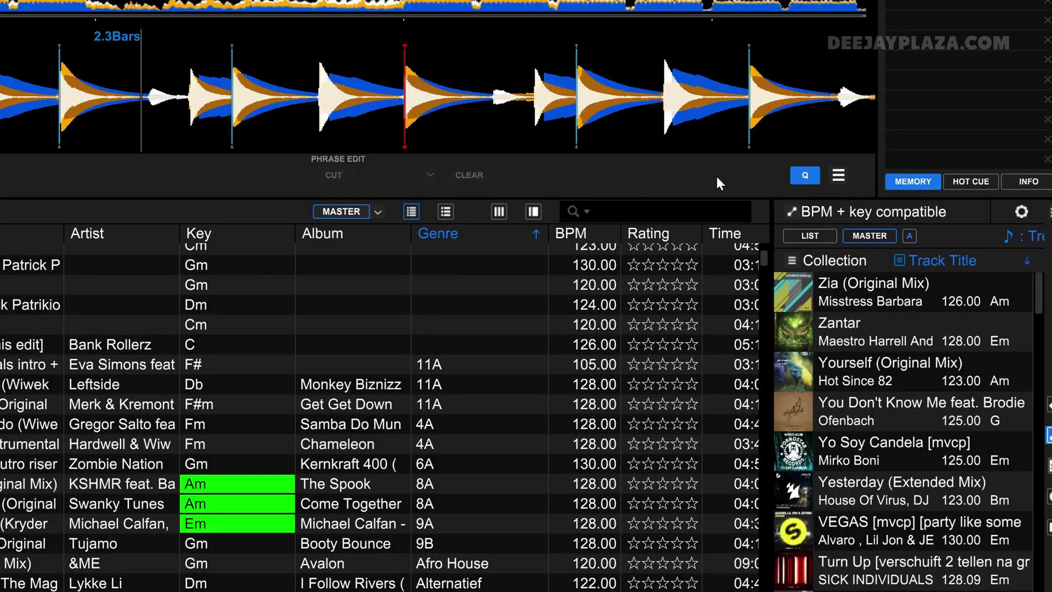
{"action": "left_click", "coordinate": [1022, 212]}
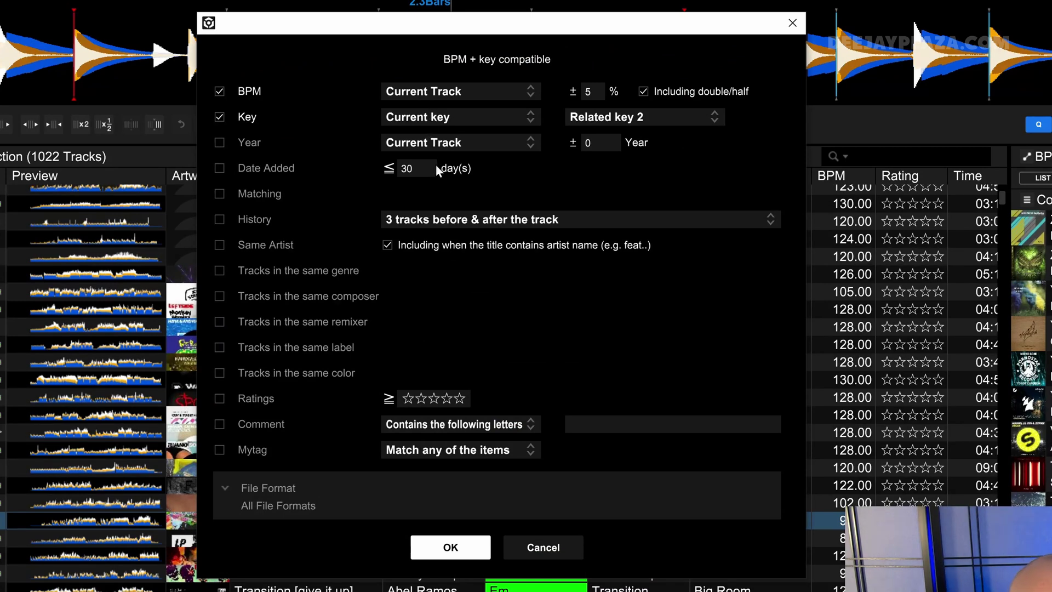
Close the rule dialog unchanged and list the 180 BPM + key compatible tracks in the browser.
{"action": "left_click", "coordinate": [461, 545]}
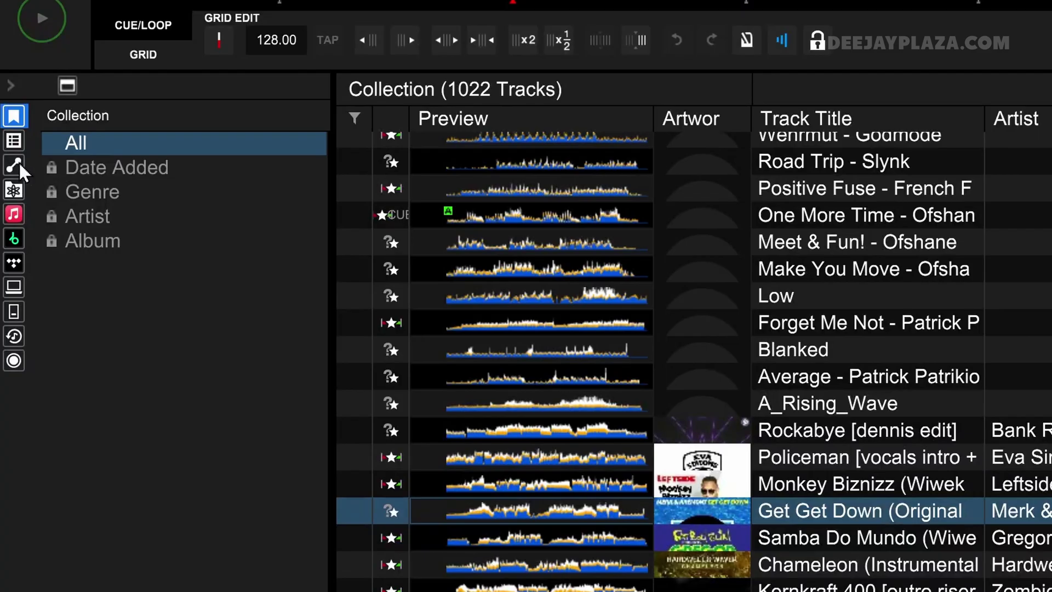
{"action": "left_click", "coordinate": [9, 223]}
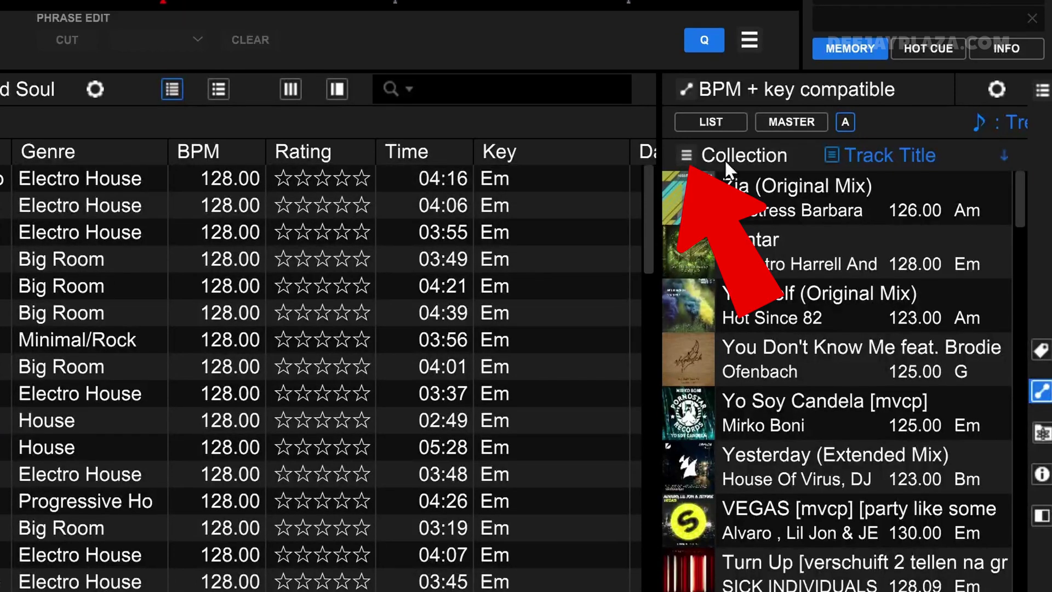
Restrict the suggestion search to the 201X playlists, excluding Collection, verplaatsen and youtube.
{"action": "left_click", "coordinate": [685, 158]}
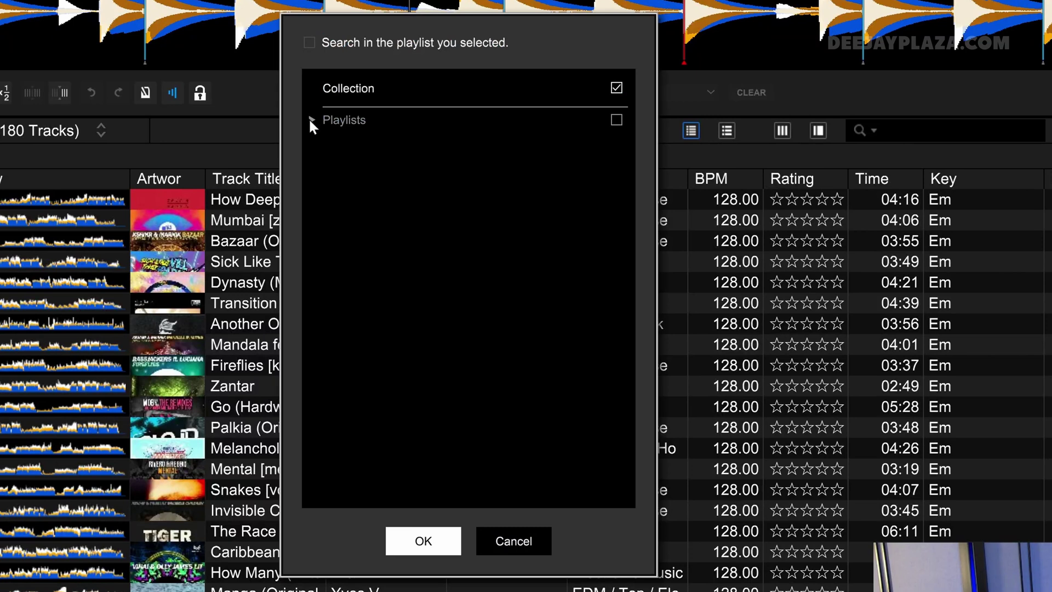
{"action": "left_click", "coordinate": [311, 120]}
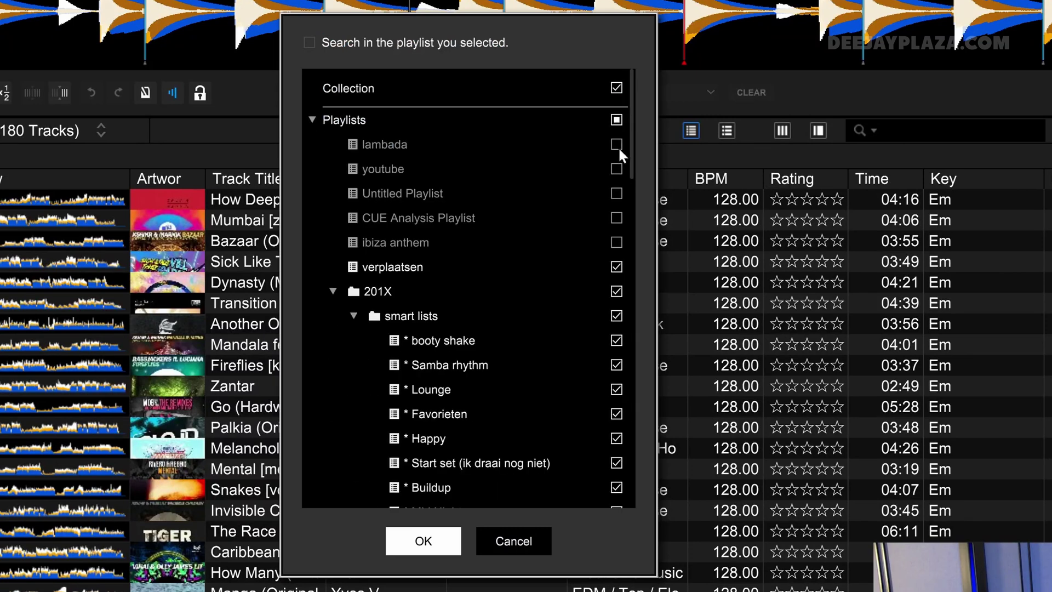
{"action": "left_click", "coordinate": [614, 169]}
{"action": "left_click", "coordinate": [615, 86]}
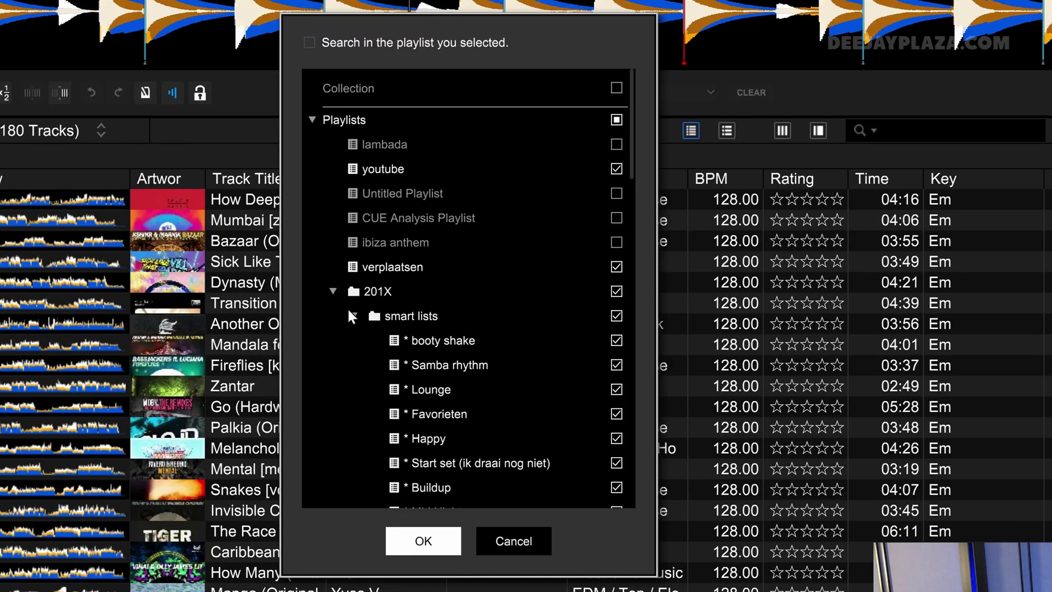
{"action": "left_click", "coordinate": [616, 266]}
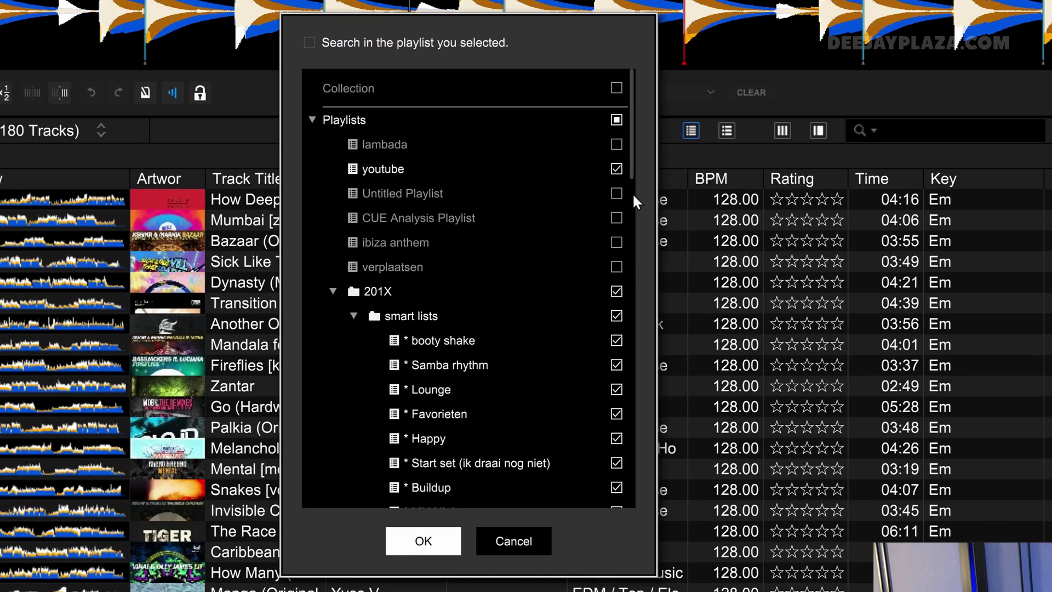
{"action": "left_click", "coordinate": [617, 169]}
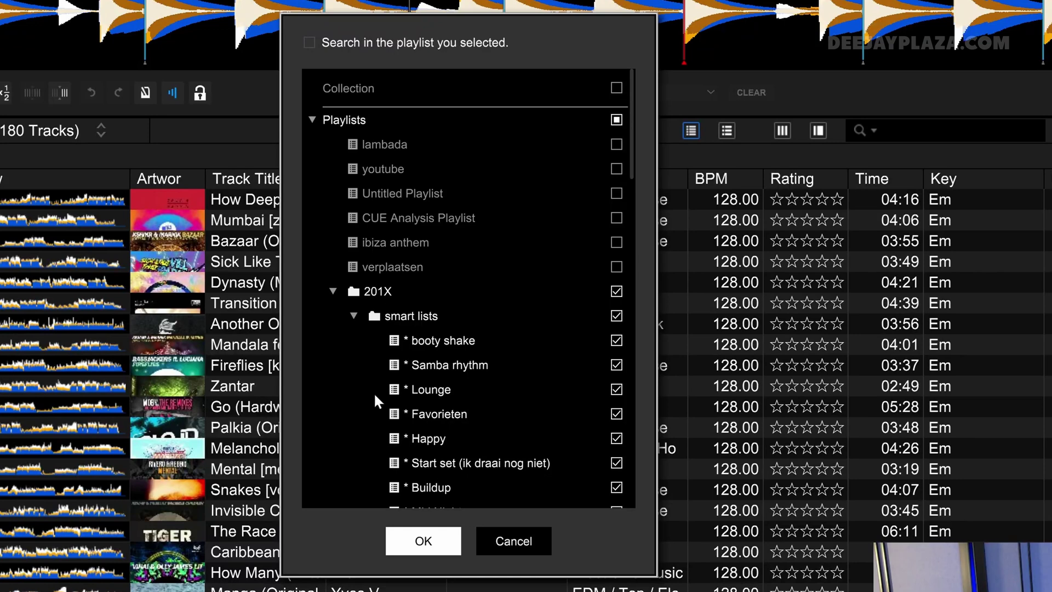
{"action": "left_click", "coordinate": [424, 542]}
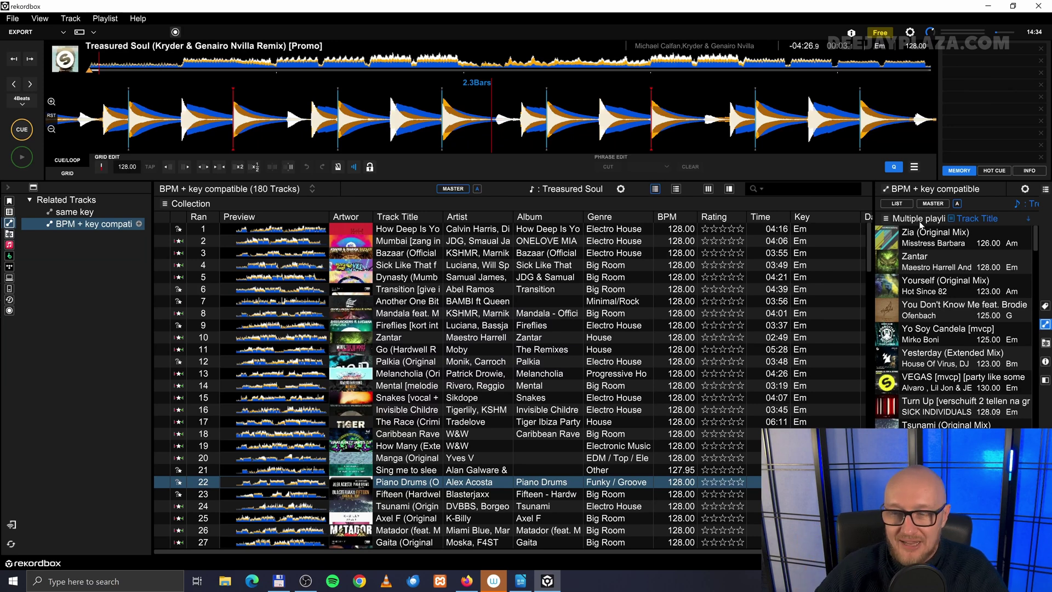
Edit the 'BPM + key compatible' rule and tick the Matching condition.
{"action": "left_click", "coordinate": [88, 228]}
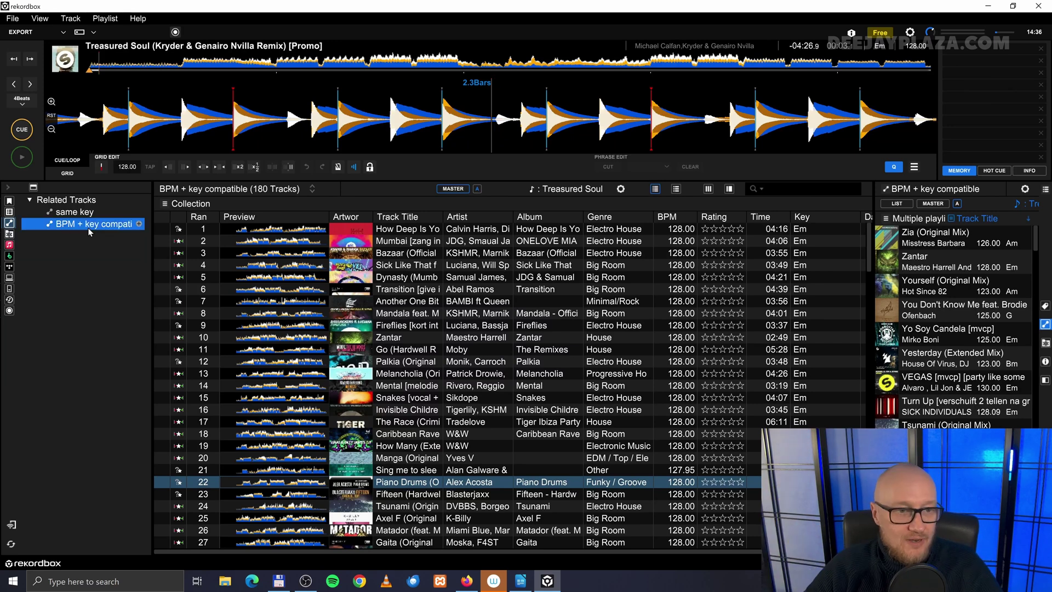
{"action": "right_click", "coordinate": [88, 227]}
{"action": "left_click", "coordinate": [106, 234]}
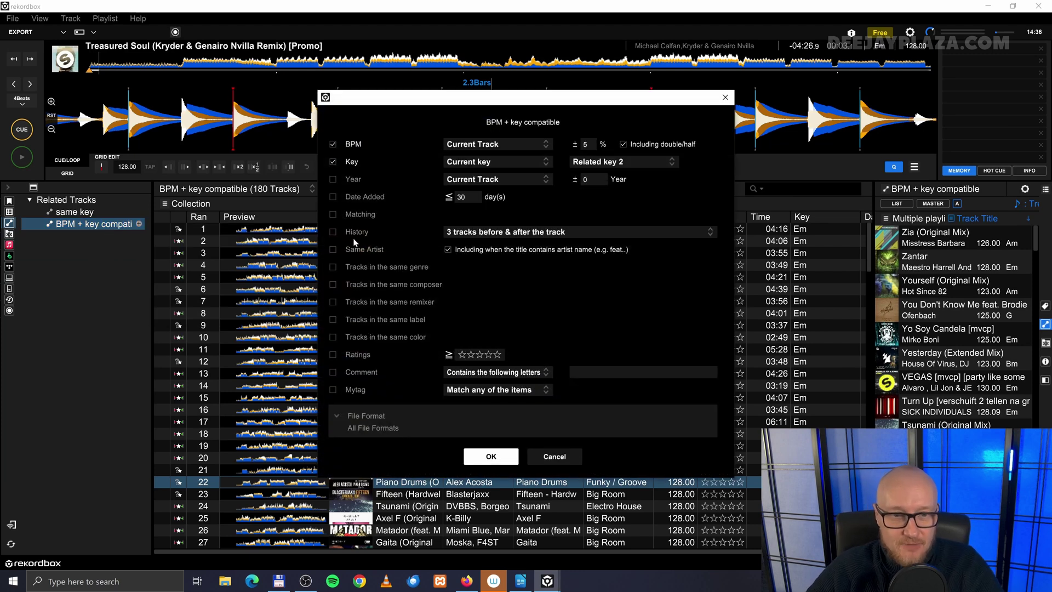
{"action": "left_click", "coordinate": [333, 214]}
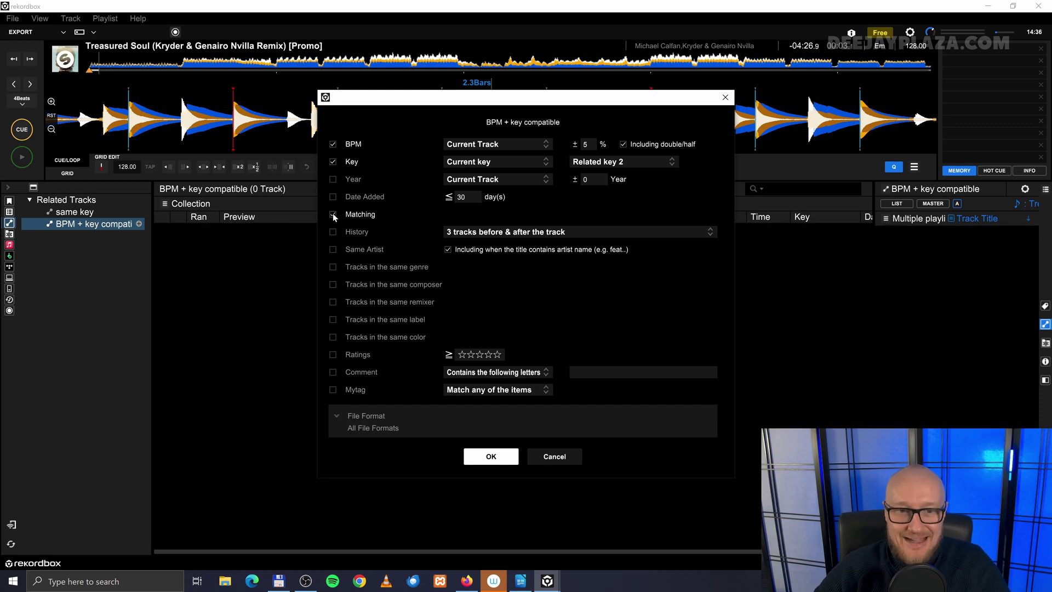